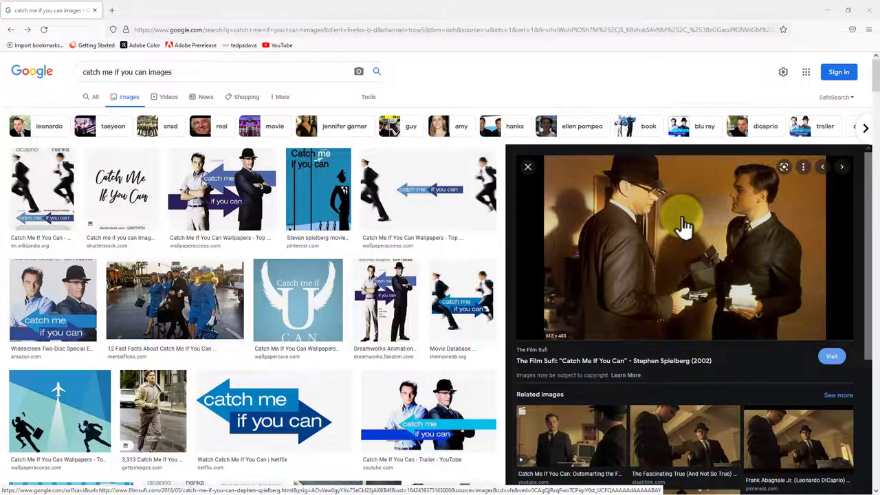
# Step: Copy the enlarged film still of the two men from the image results and switch to the Photoshop Elements Editor
pyautogui.rightClick(625, 205)
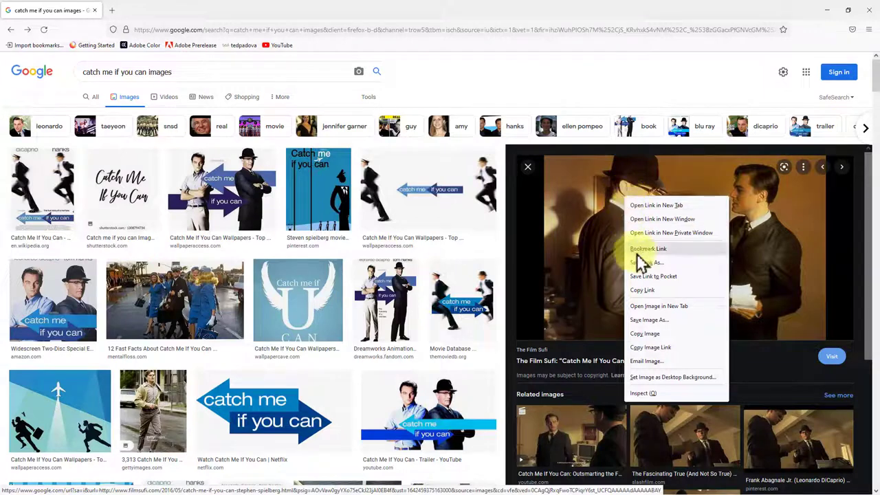
pyautogui.click(646, 333)
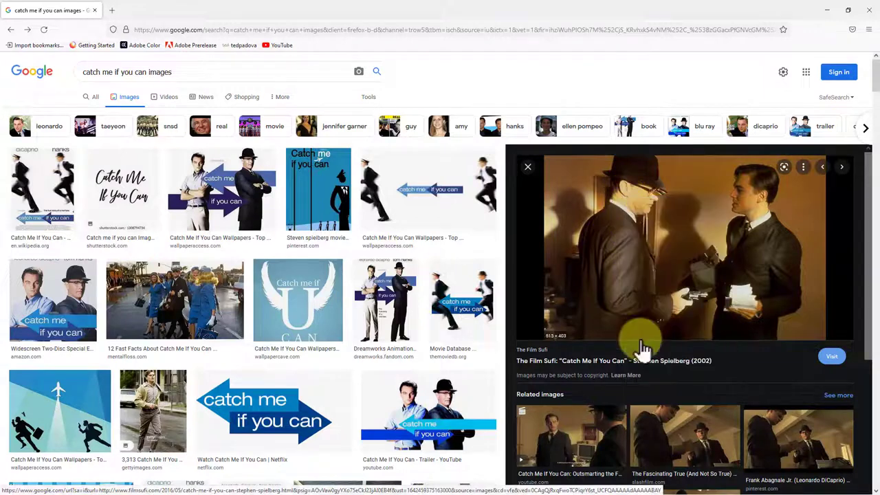
pyautogui.press('super+Tab')
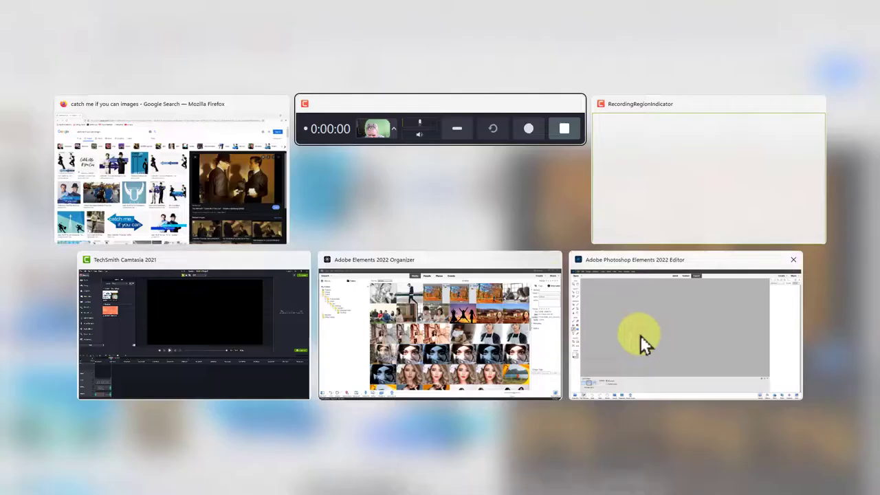
pyautogui.click(603, 323)
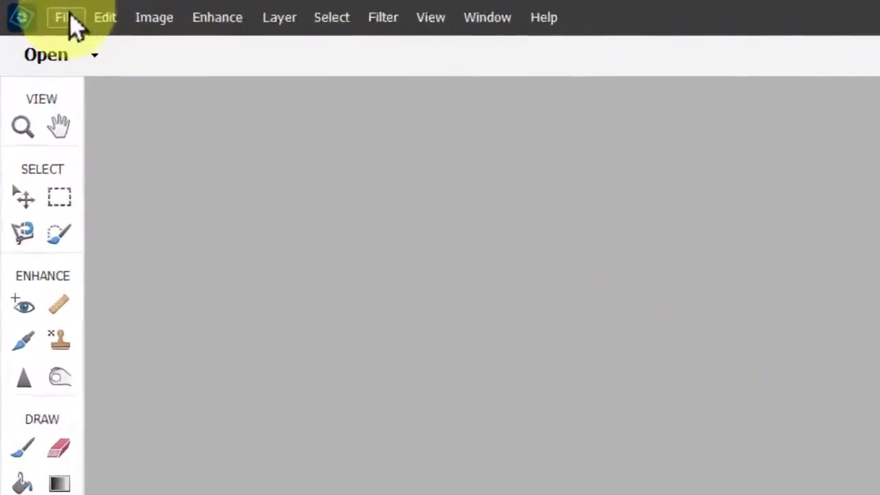
# Step: Create a new image from the clipboard and move its window toward the middle of the workspace
pyautogui.click(97, 24)
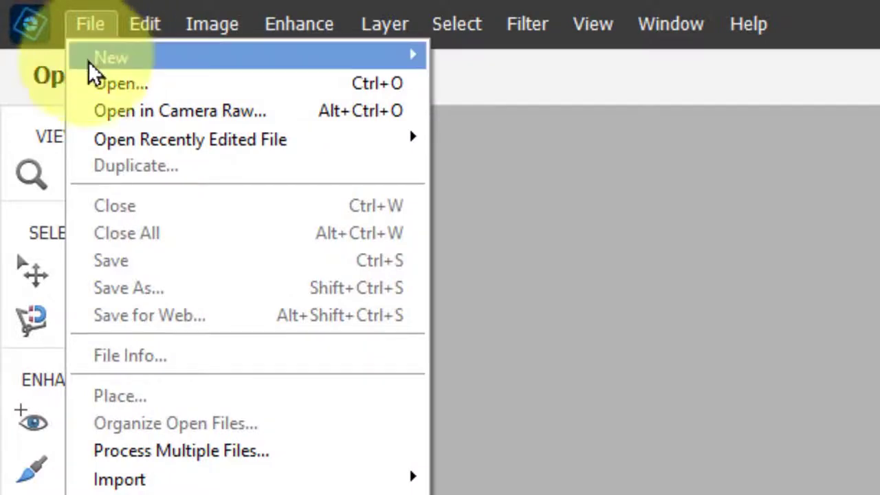
pyautogui.moveTo(89, 60)
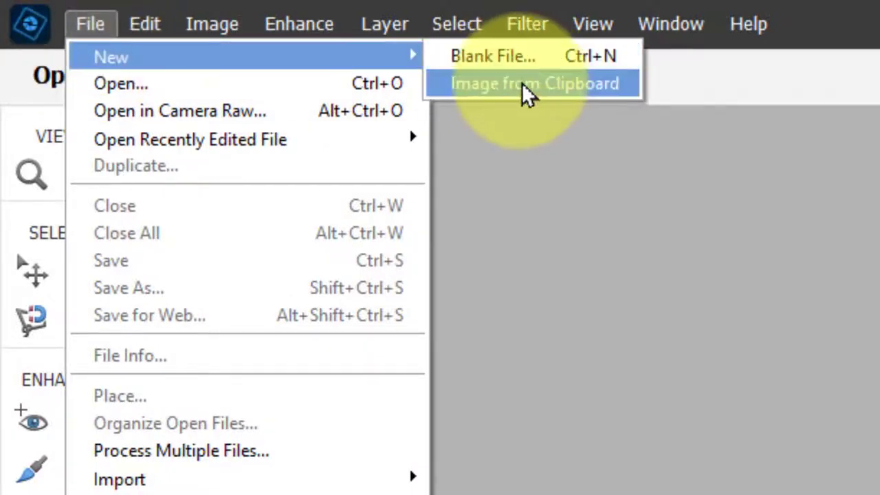
pyautogui.click(526, 89)
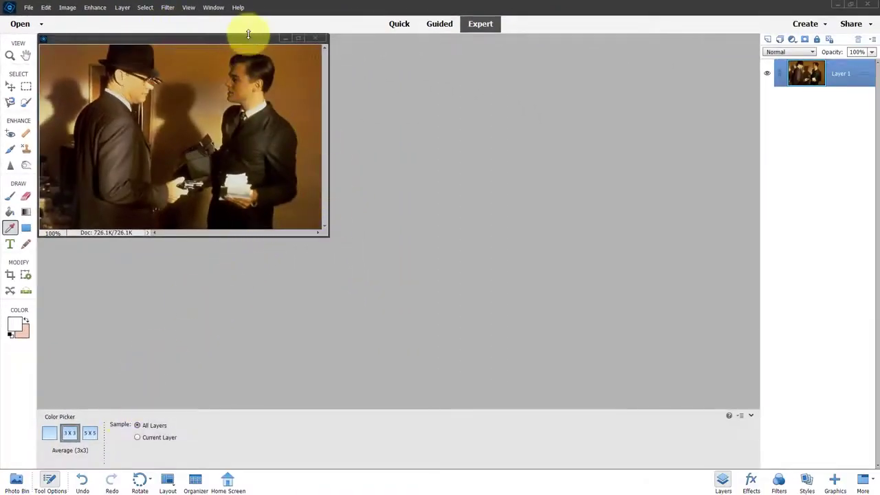
pyautogui.moveTo(247, 40); pyautogui.dragTo(470, 64)
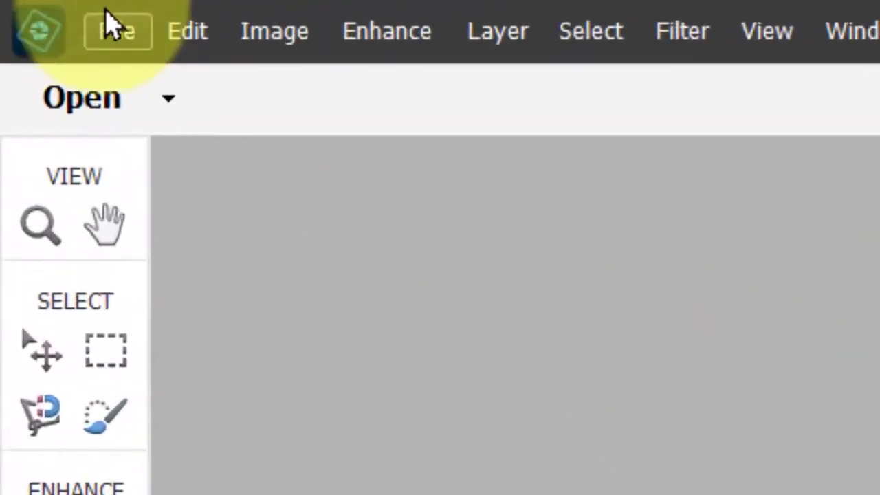
# Step: Save the pasted image for web as a 3-color GIF named cotorTableCatchMe on the Desktop
pyautogui.click(28, 7)
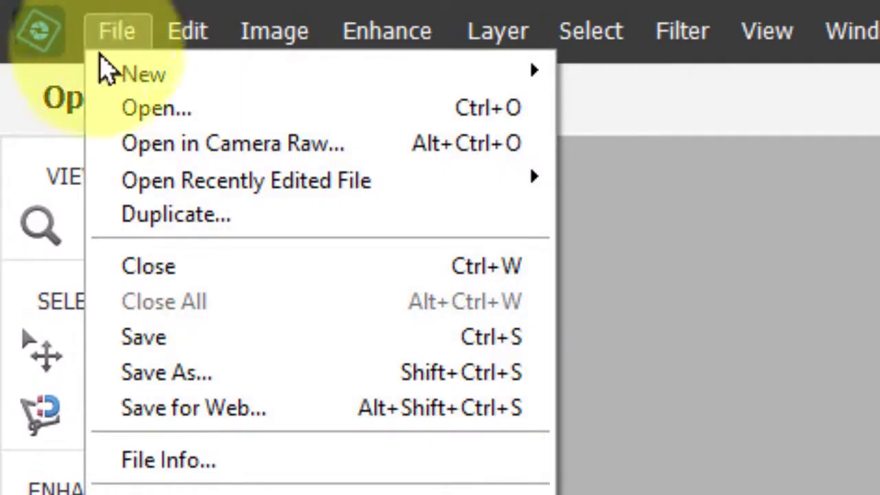
pyautogui.click(193, 420)
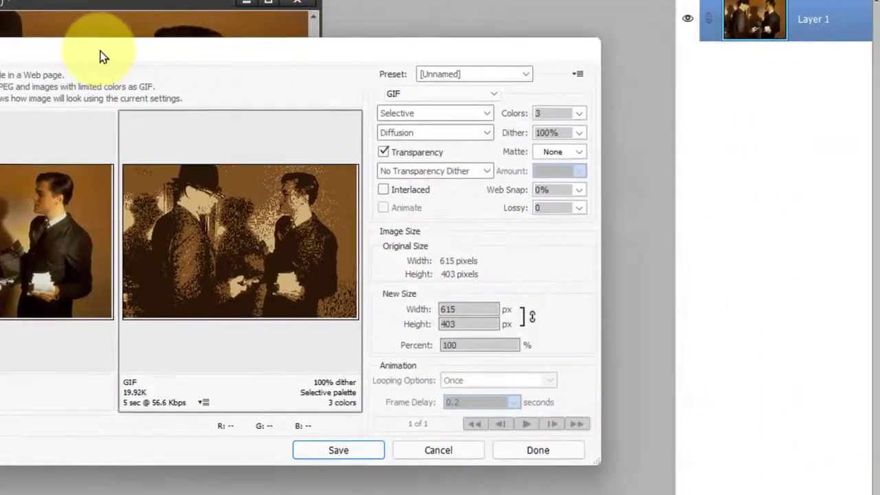
pyautogui.moveTo(99, 56); pyautogui.dragTo(0, 66)
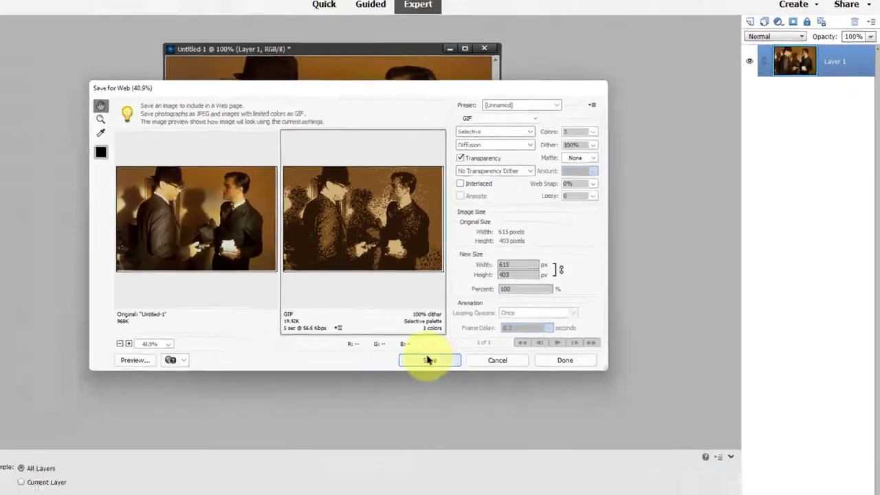
pyautogui.click(428, 360)
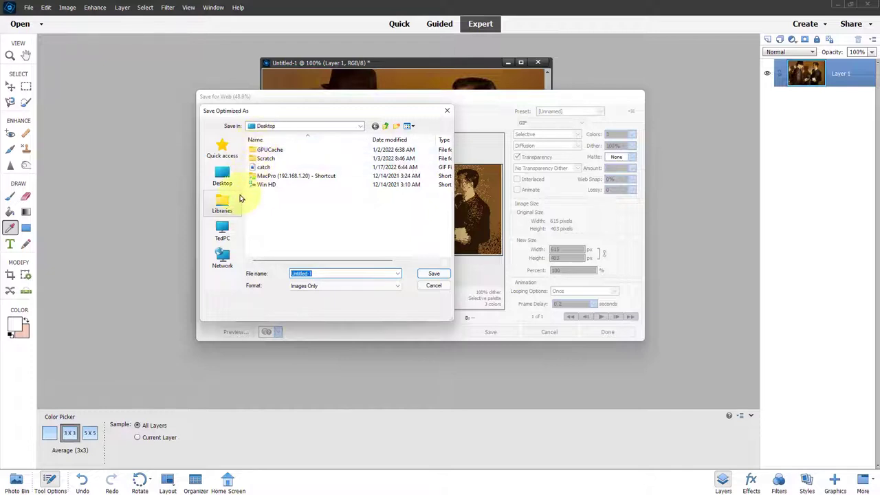
pyautogui.click(223, 177)
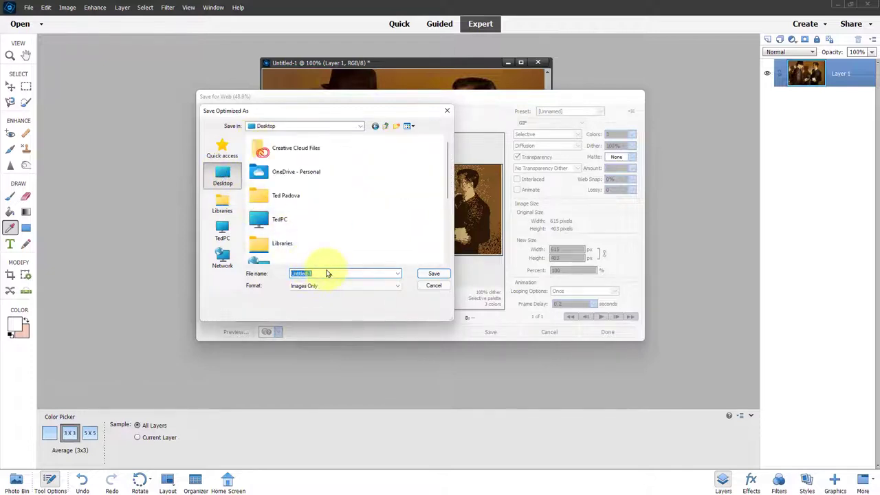
pyautogui.write('cotorTable')
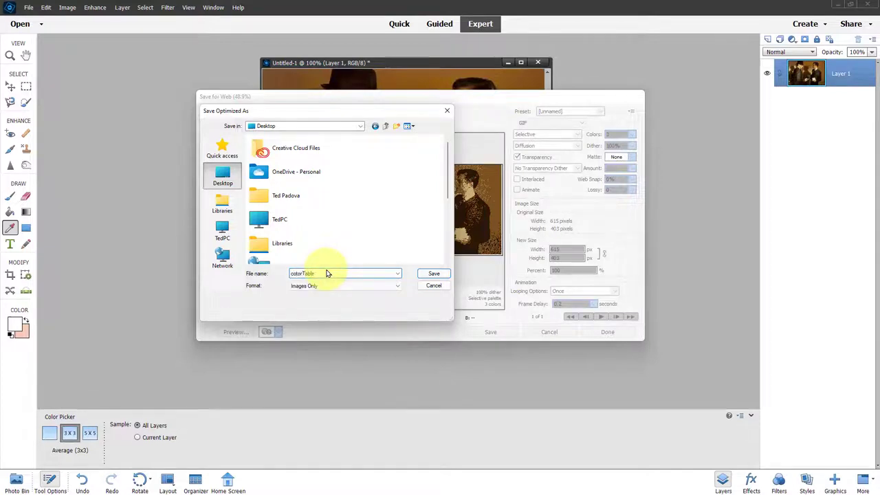
pyautogui.write('Colo')
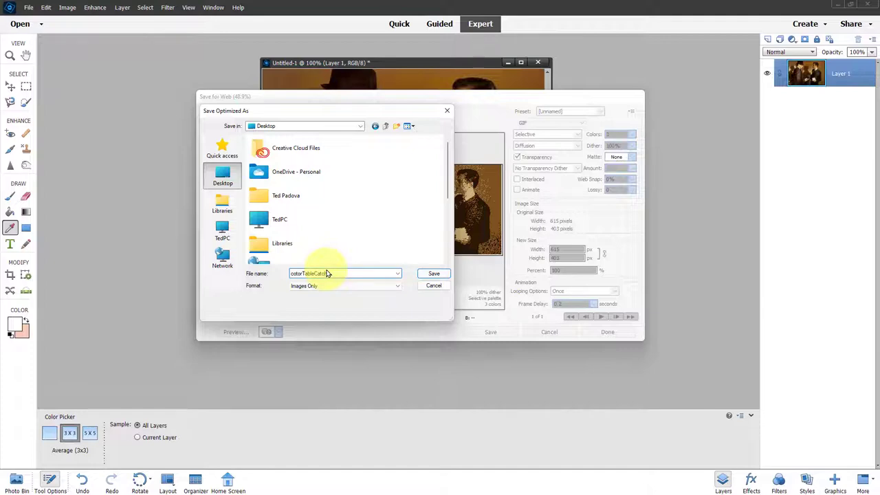
pyautogui.write('r')
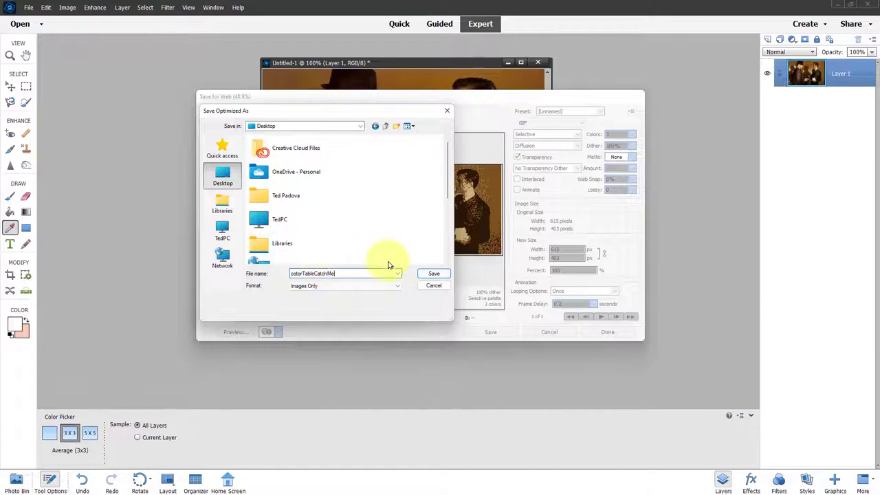
pyautogui.click(428, 275)
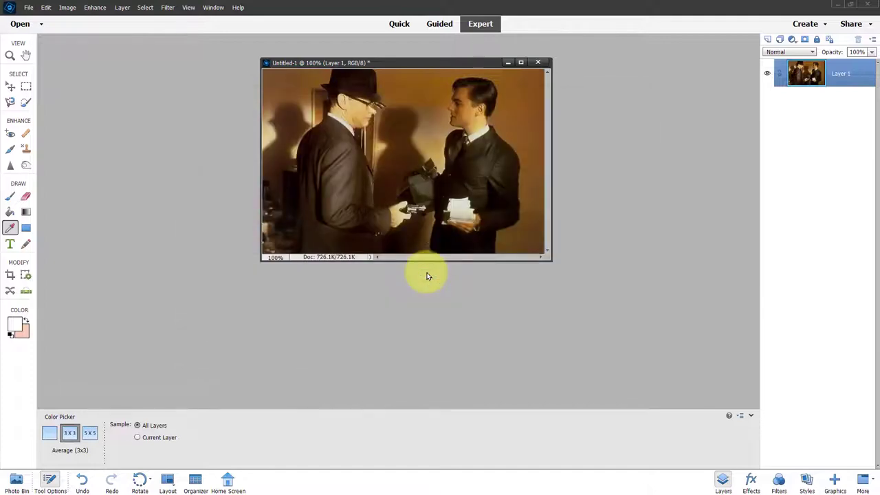
# Step: Close the untitled image without saving, and open cotorTableCatchMe from the Desktop in its place
pyautogui.click(538, 63)
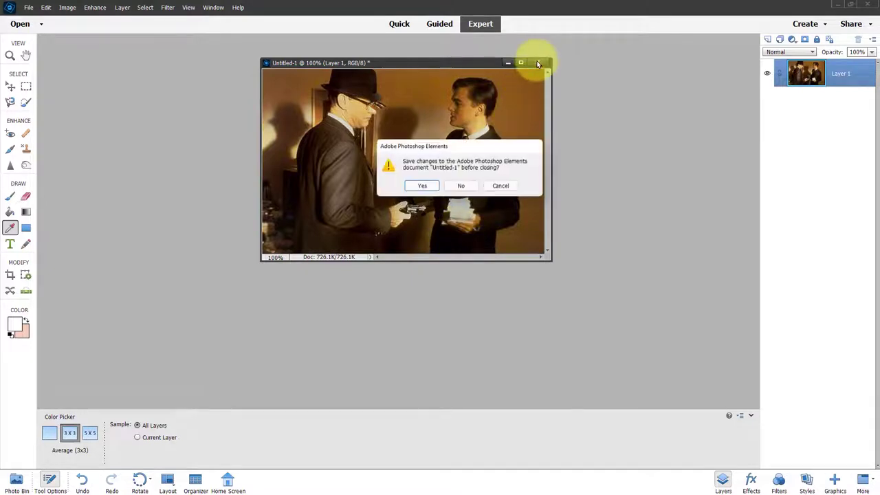
pyautogui.click(461, 187)
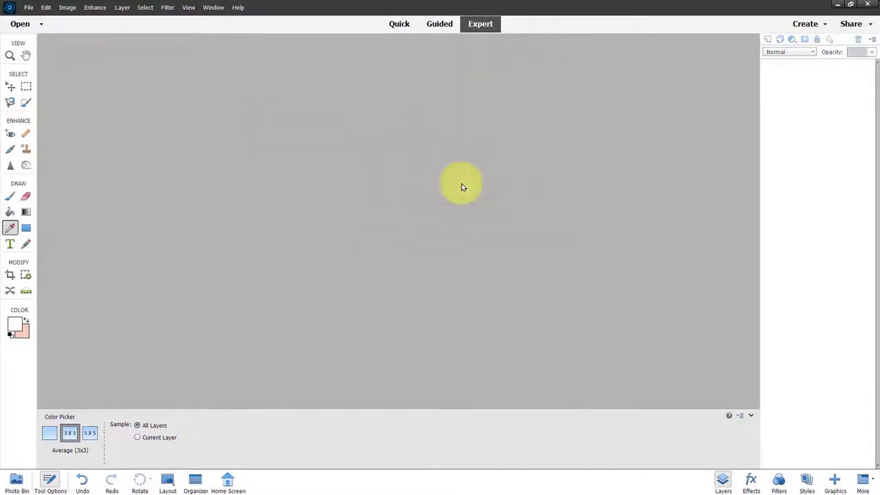
pyautogui.click(29, 7)
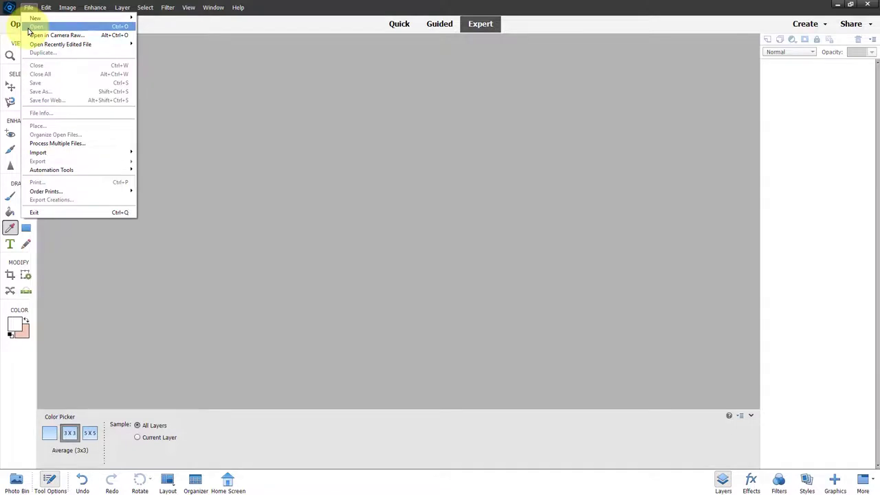
pyautogui.click(31, 26)
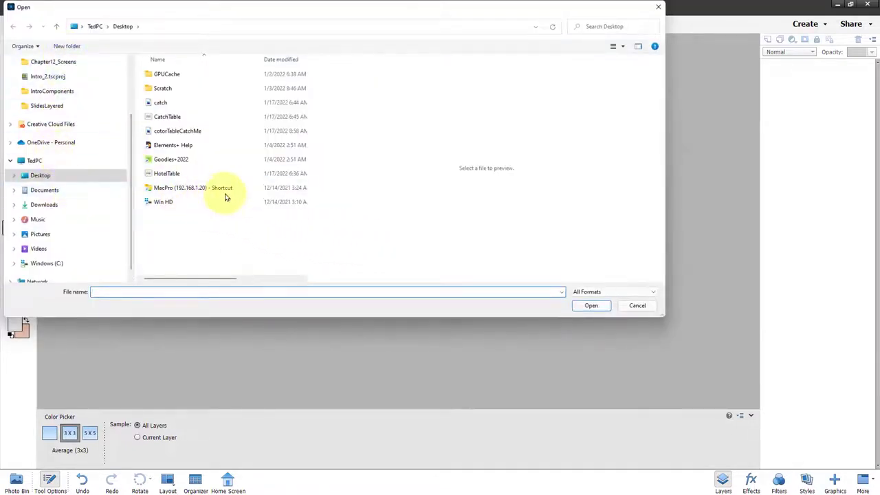
pyautogui.click(185, 133)
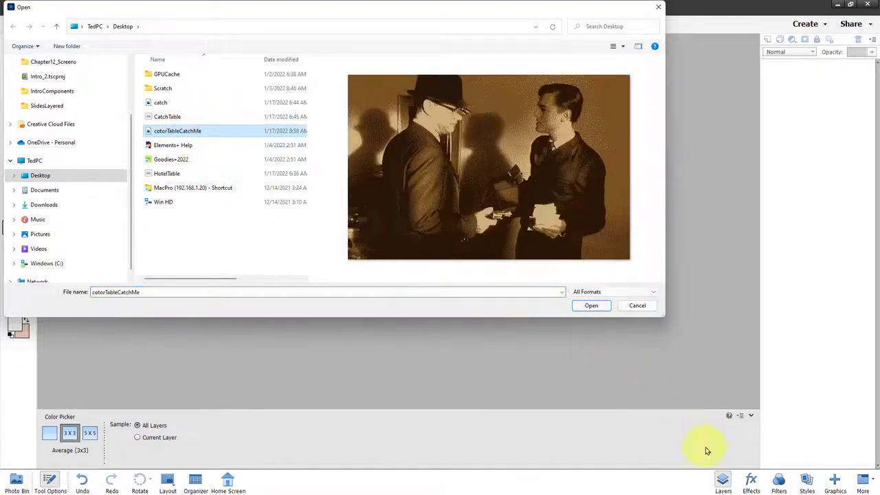
pyautogui.click(590, 306)
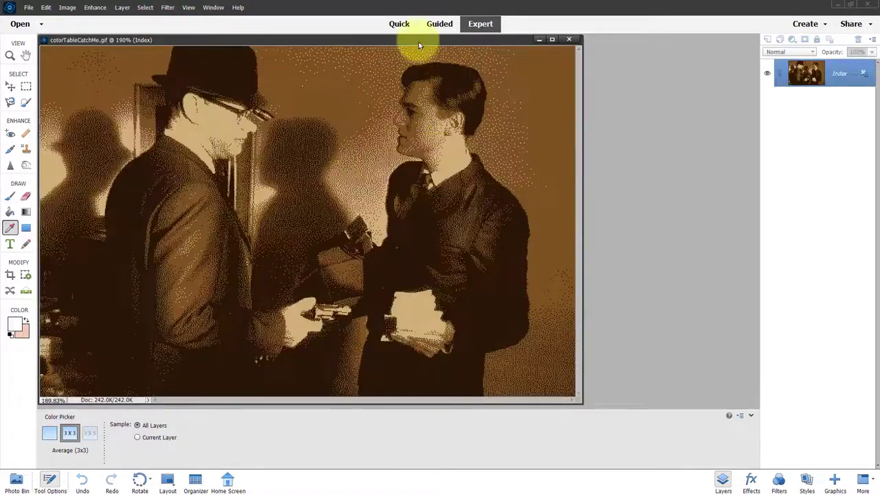
pyautogui.moveTo(417, 38); pyautogui.dragTo(559, 49)
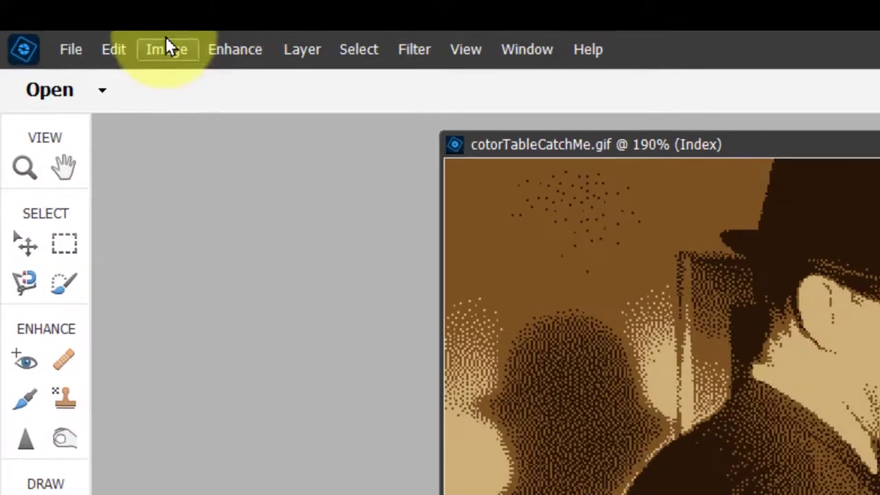
# Step: Save the indexed image's color table to the Desktop as an ACT file named colorTableCatch and close the table
pyautogui.click(166, 45)
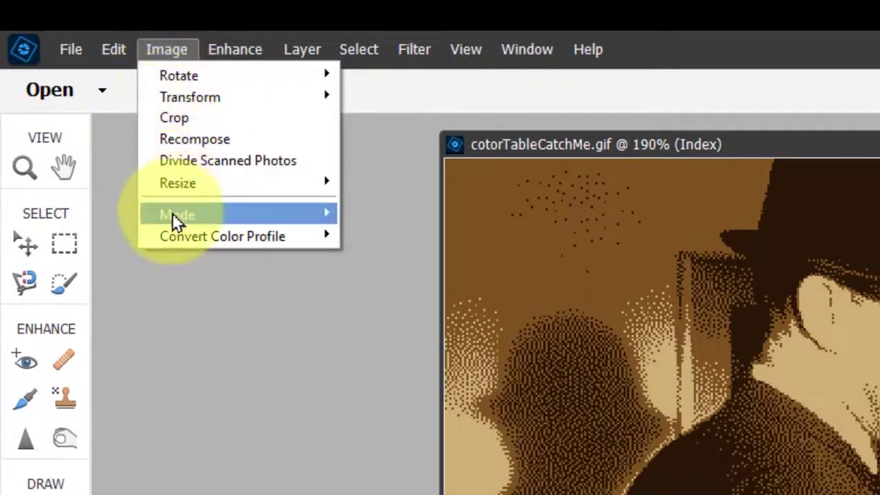
pyautogui.moveTo(172, 214)
pyautogui.click(391, 341)
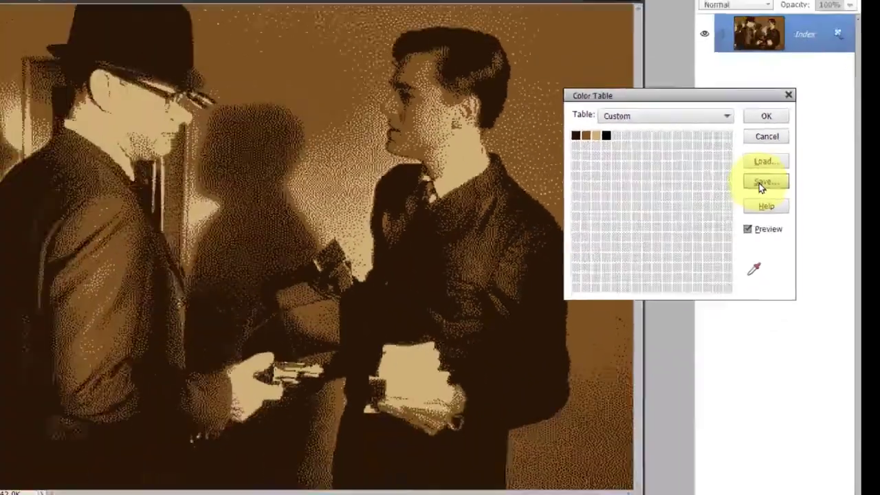
pyautogui.click(763, 182)
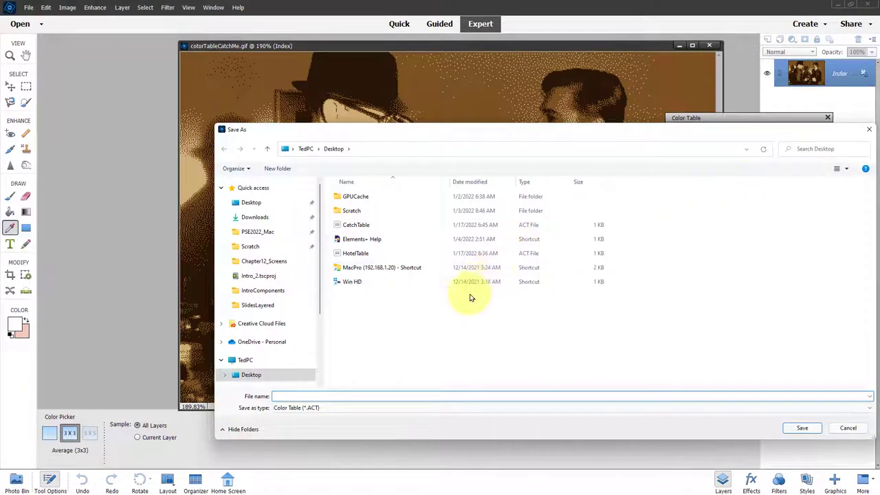
pyautogui.click(260, 204)
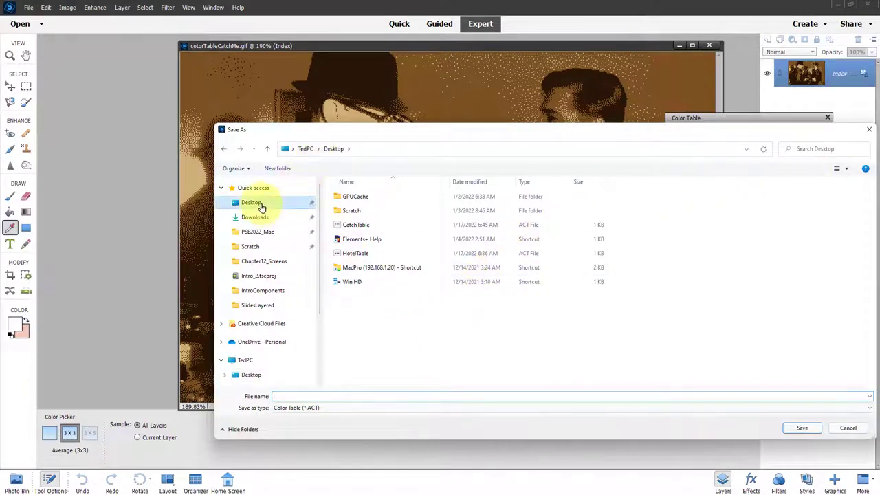
pyautogui.click(287, 396)
pyautogui.write('c')
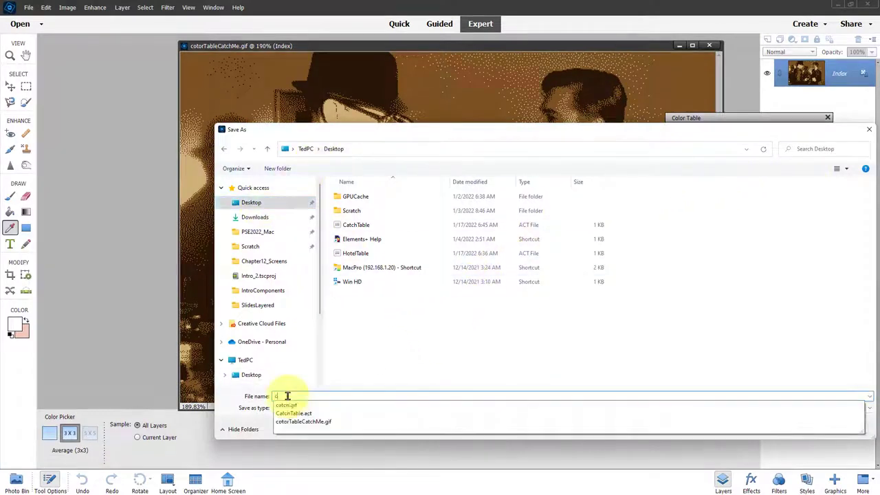
pyautogui.write('olorTableCa')
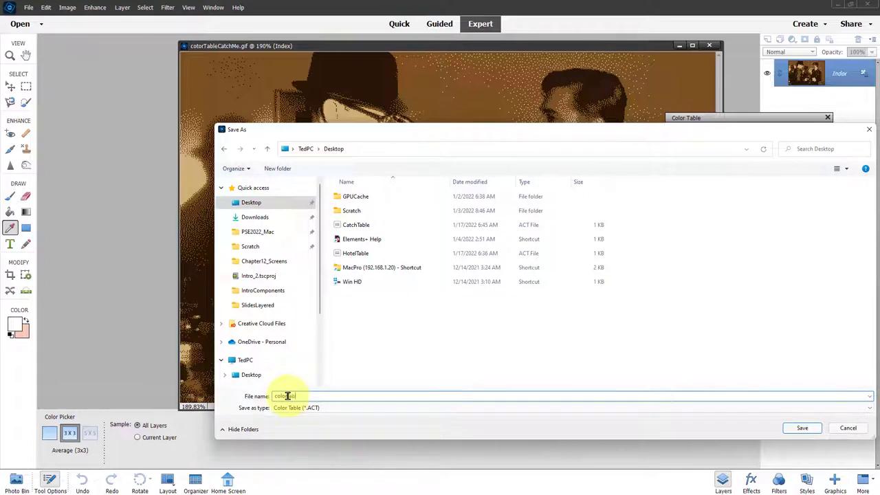
pyautogui.write('tch')
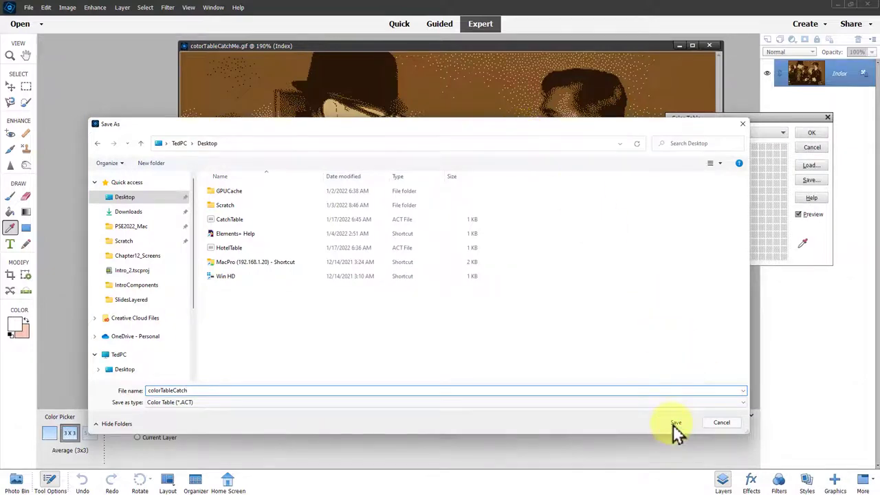
pyautogui.click(672, 424)
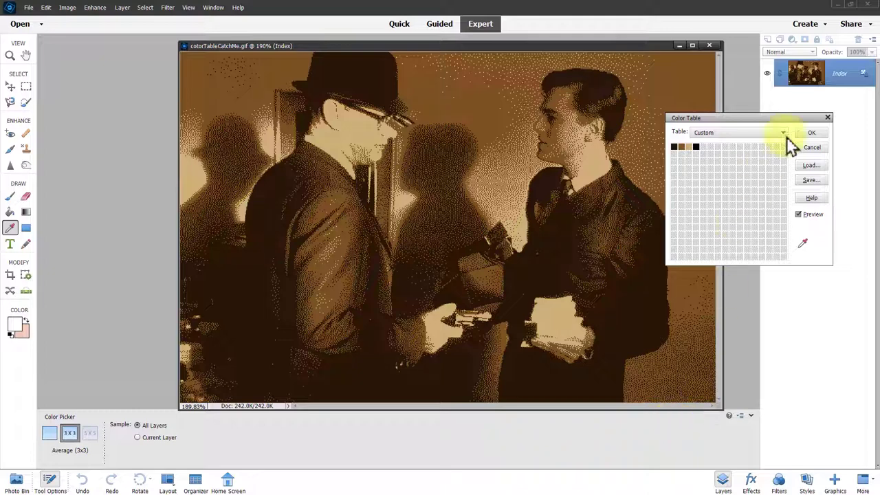
pyautogui.click(828, 119)
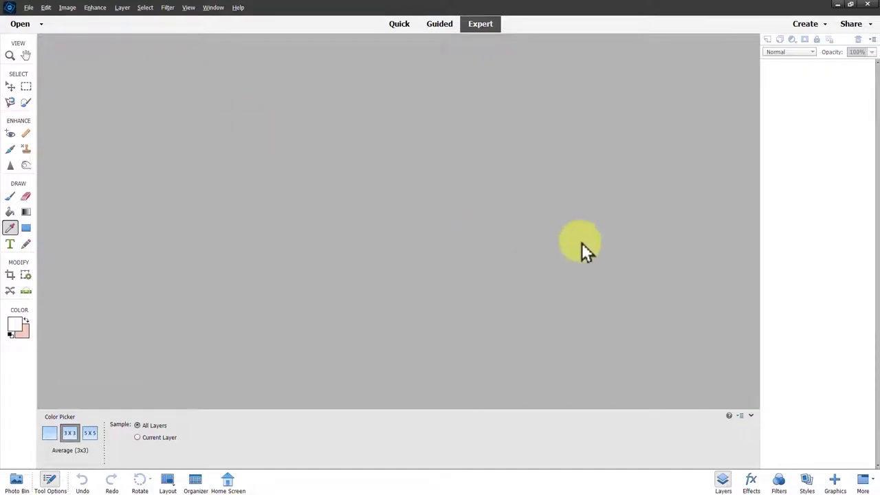
# Step: Switch to the Elements Organizer and deselect the brown-toned portrait of the veiled woman
pyautogui.press('super+Tab')
pyautogui.click(640, 327)
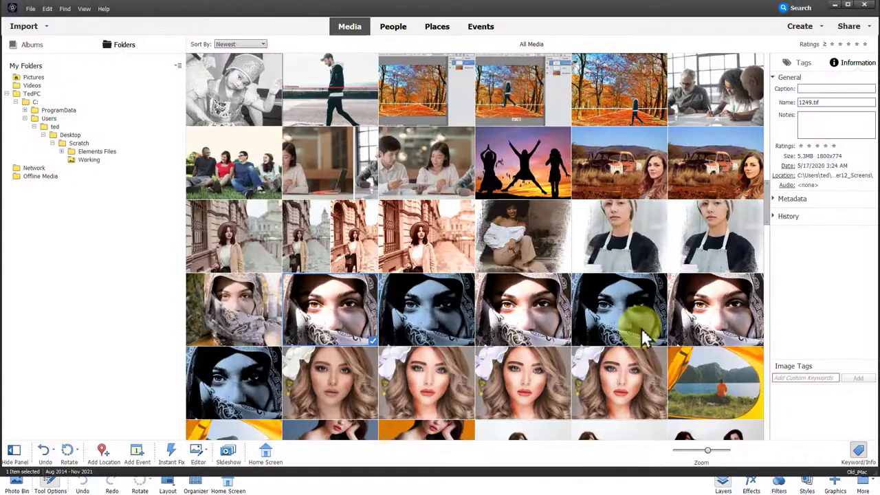
pyautogui.keyDown('ctrl'); pyautogui.click(337, 317); pyautogui.keyUp('ctrl')
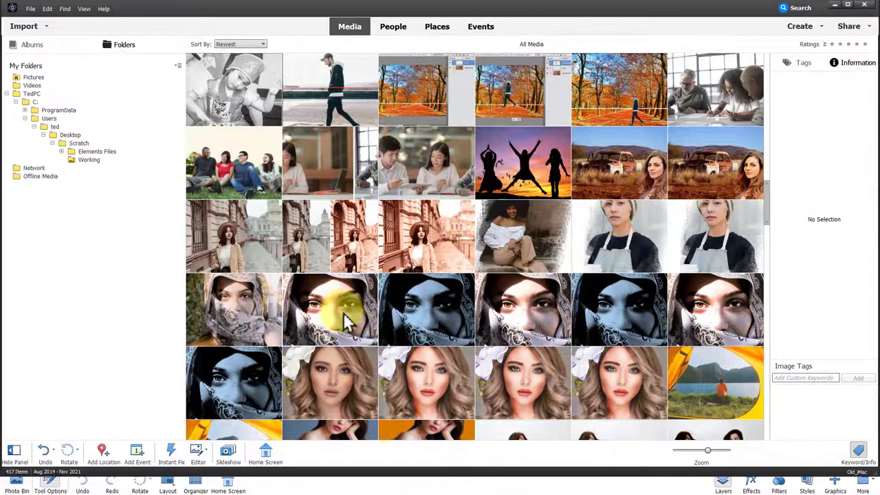
# Step: Open the veiled-woman portrait 1249.tif from the Organizer in the Photoshop Elements Editor and shift its image window slightly down
pyautogui.click(342, 313)
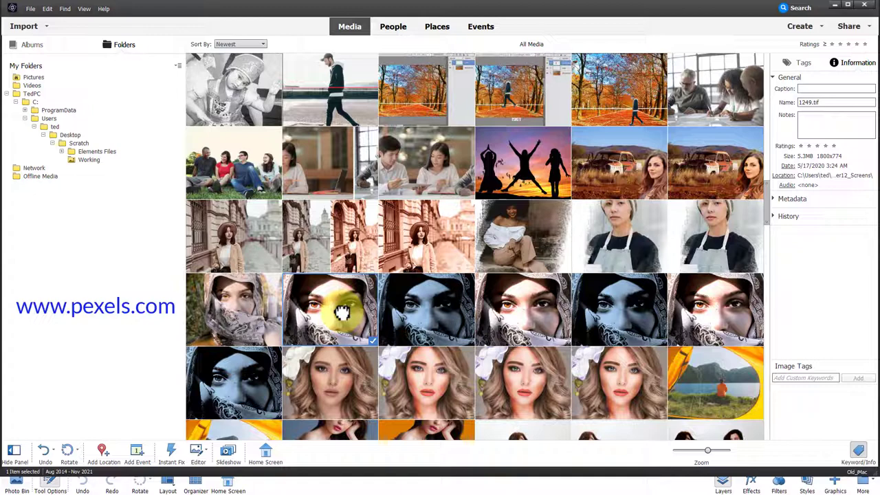
pyautogui.rightClick(342, 315)
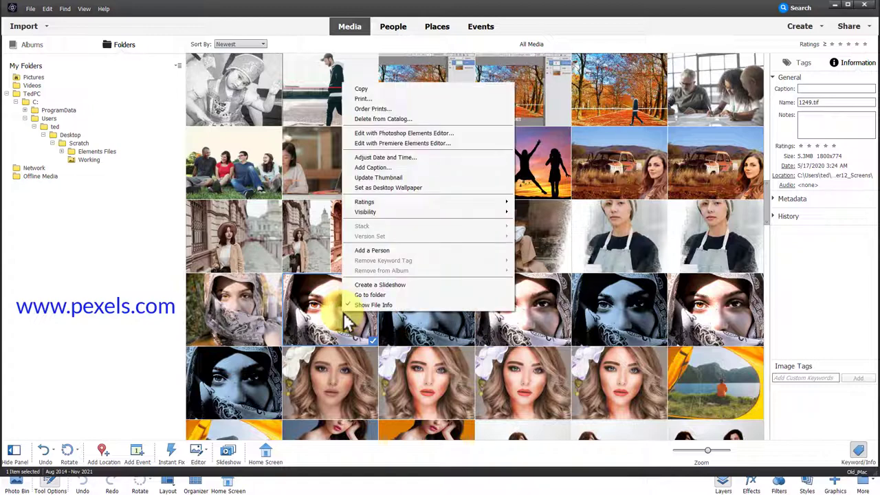
pyautogui.click(398, 133)
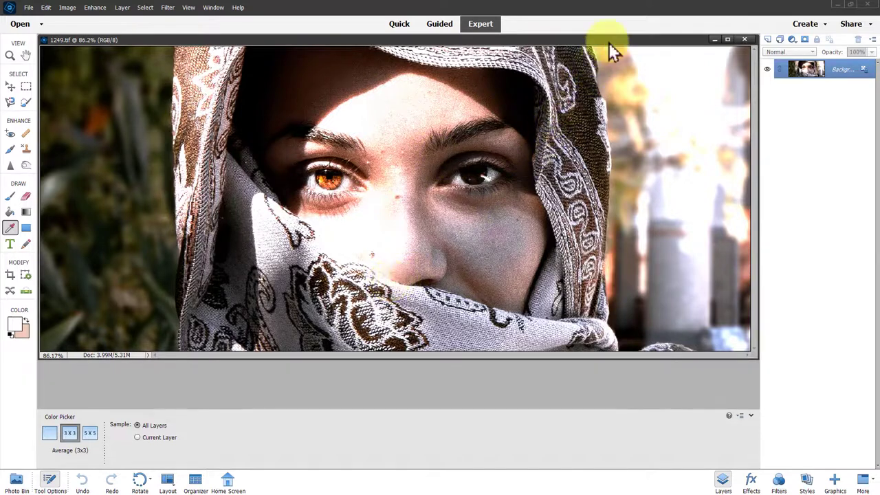
pyautogui.moveTo(608, 43); pyautogui.dragTo(608, 55)
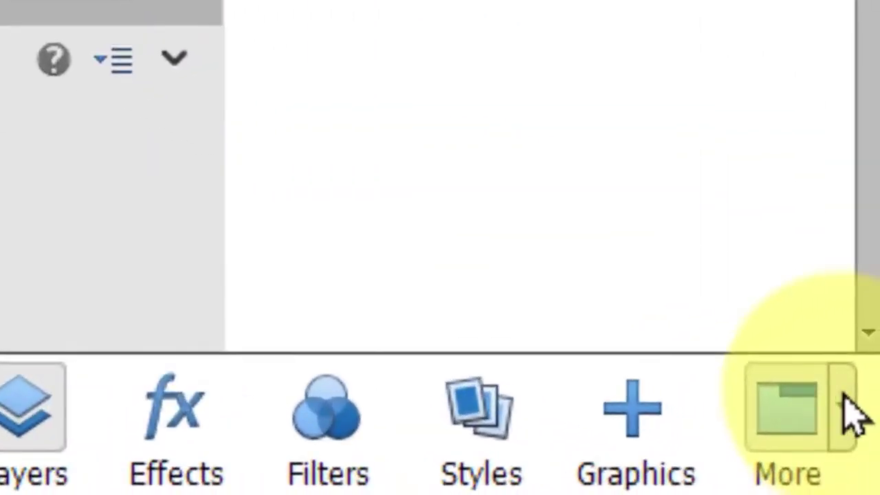
# Step: Show the Color Swatches and load the color table file colorTableCatch (ACT) from the Desktop into them
pyautogui.click(874, 480)
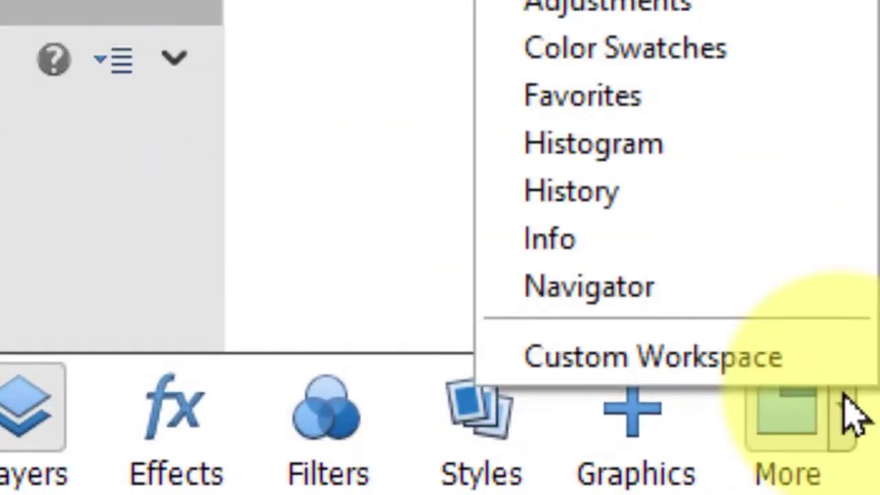
pyautogui.click(646, 55)
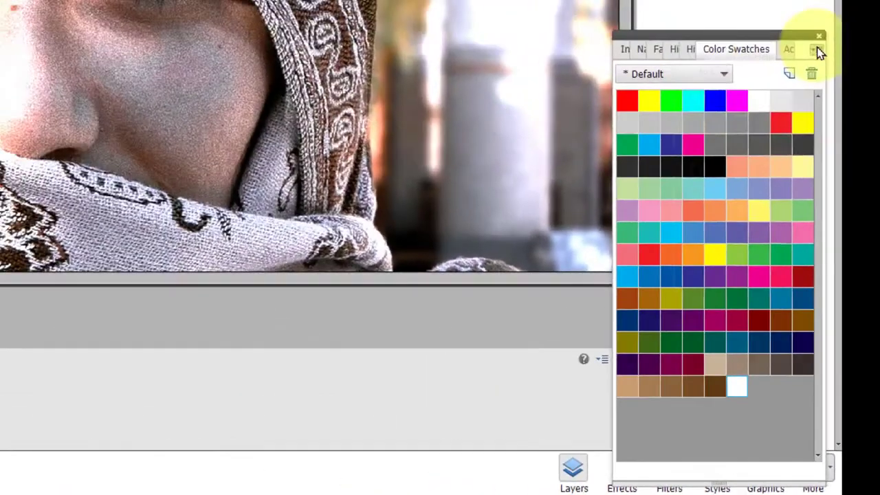
pyautogui.click(819, 51)
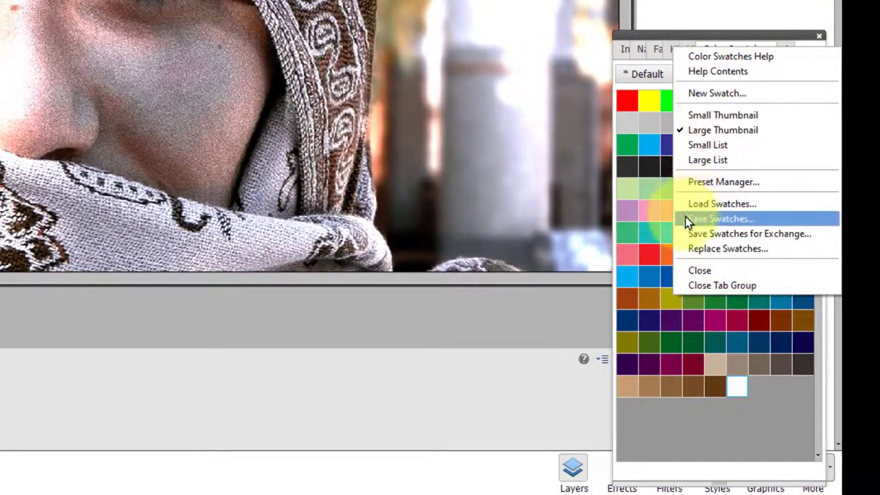
pyautogui.click(713, 205)
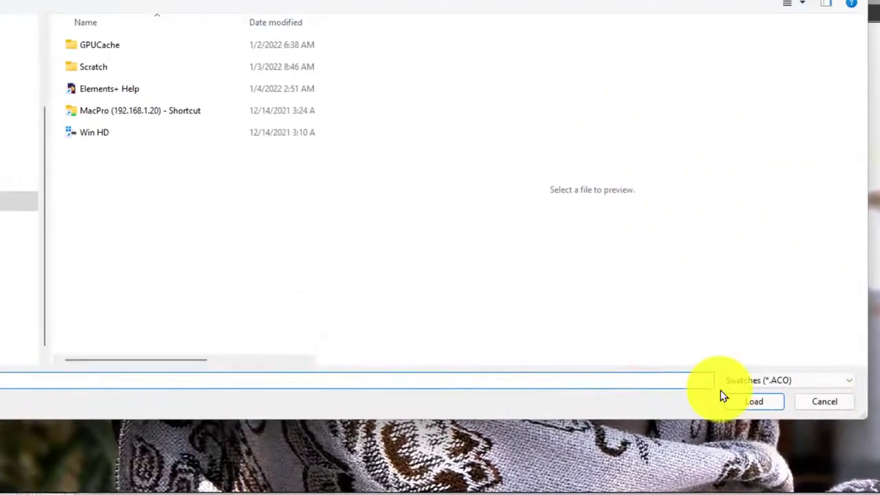
pyautogui.click(19, 198)
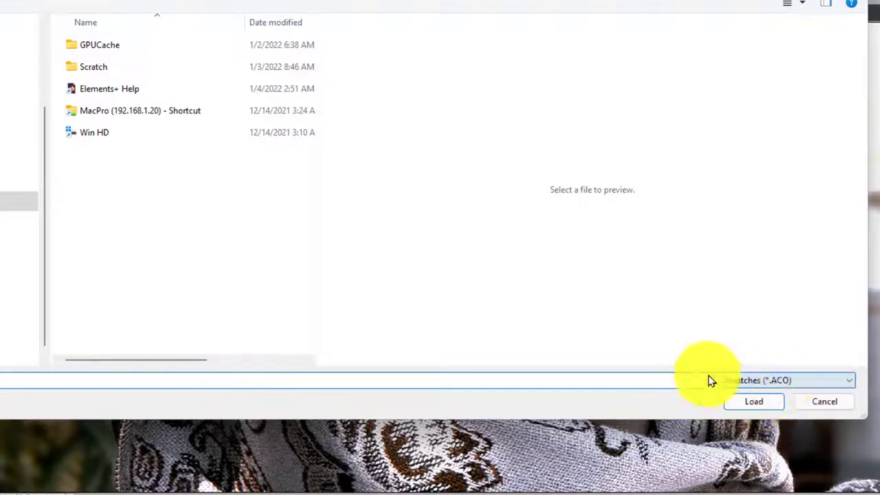
pyautogui.click(825, 383)
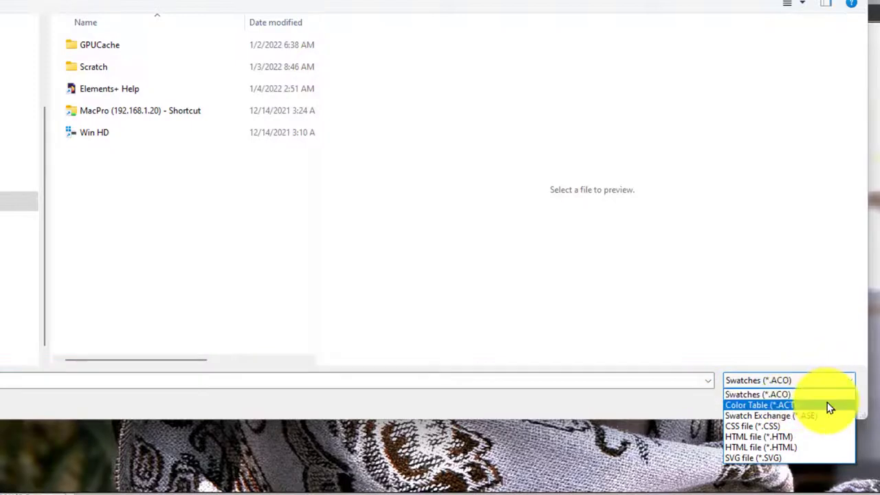
pyautogui.click(740, 405)
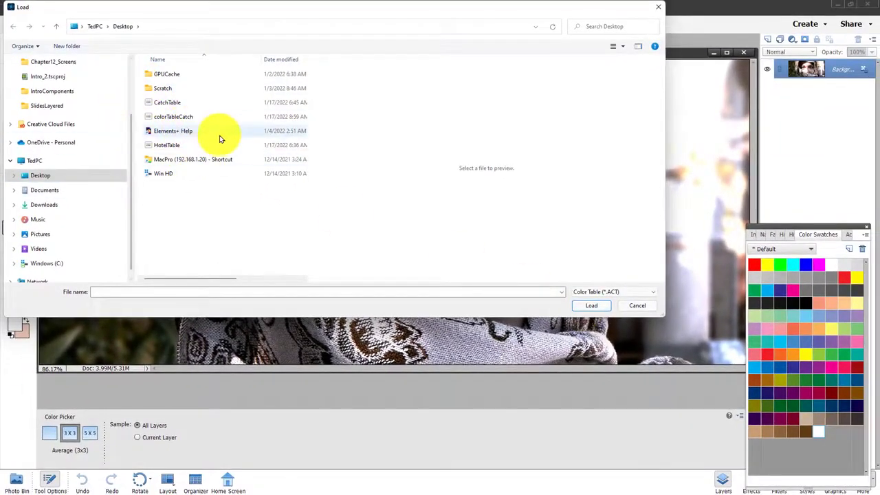
pyautogui.click(146, 119)
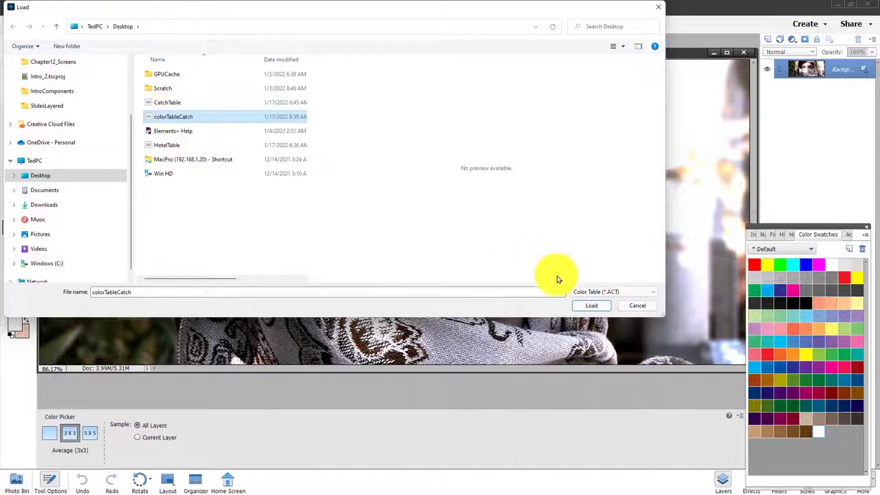
pyautogui.click(591, 307)
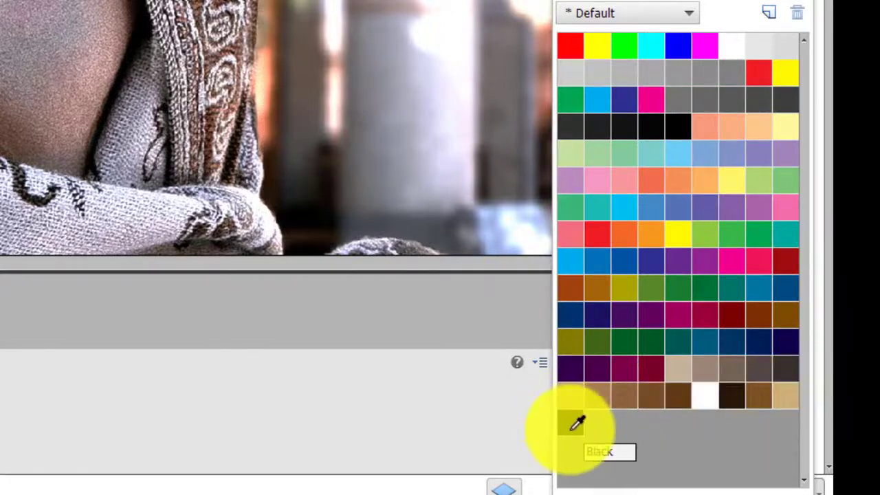
pyautogui.click(576, 423)
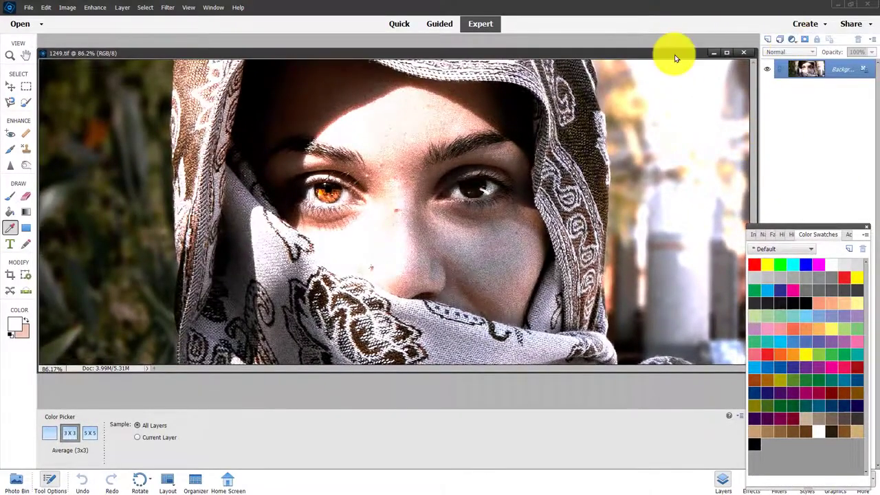
# Step: Add a Gradient Map adjustment layer above the portrait and open its gradient for editing
pyautogui.moveTo(674, 53)
pyautogui.mouseDown()
pyautogui.moveTo(660, 48)
pyautogui.moveTo(672, 46)
pyautogui.mouseUp()
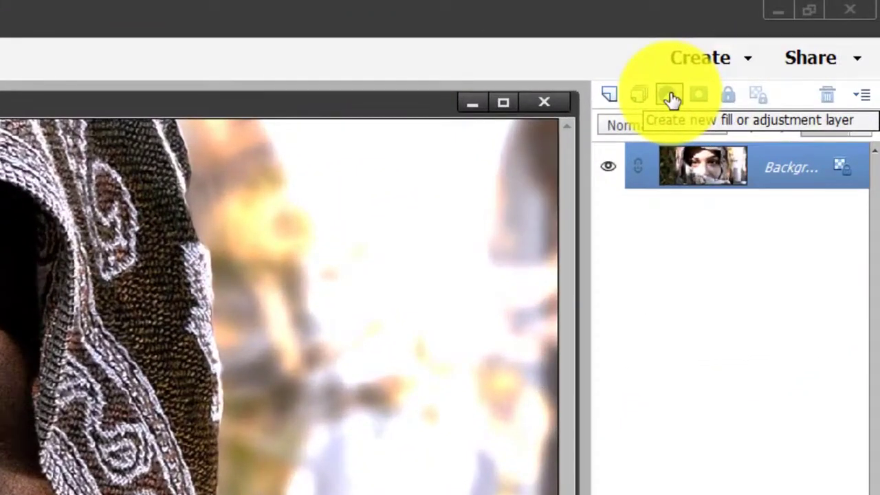
pyautogui.click(670, 96)
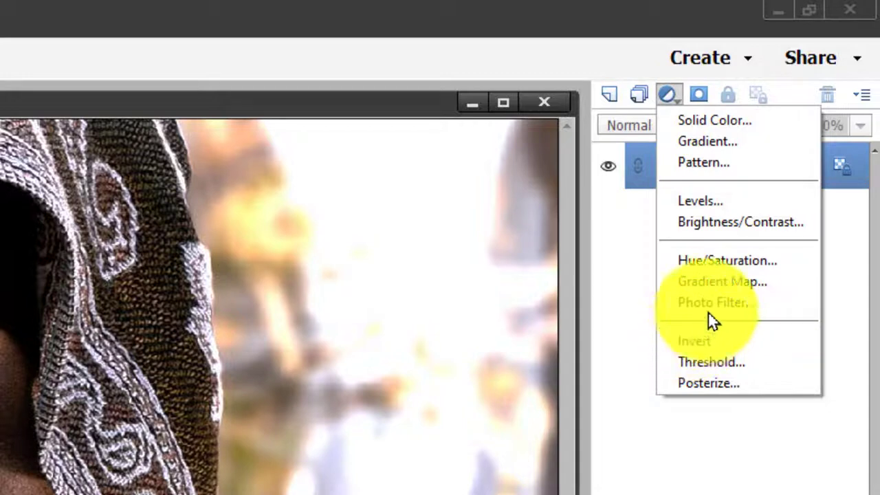
pyautogui.click(797, 281)
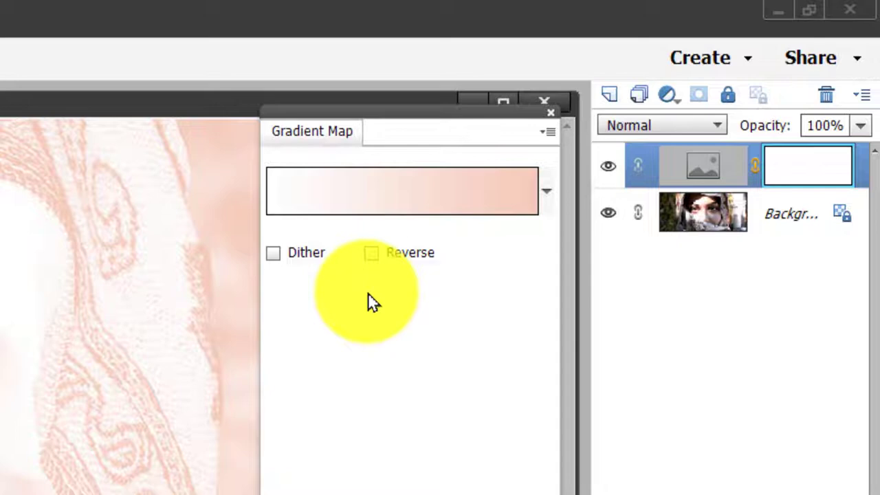
pyautogui.click(379, 187)
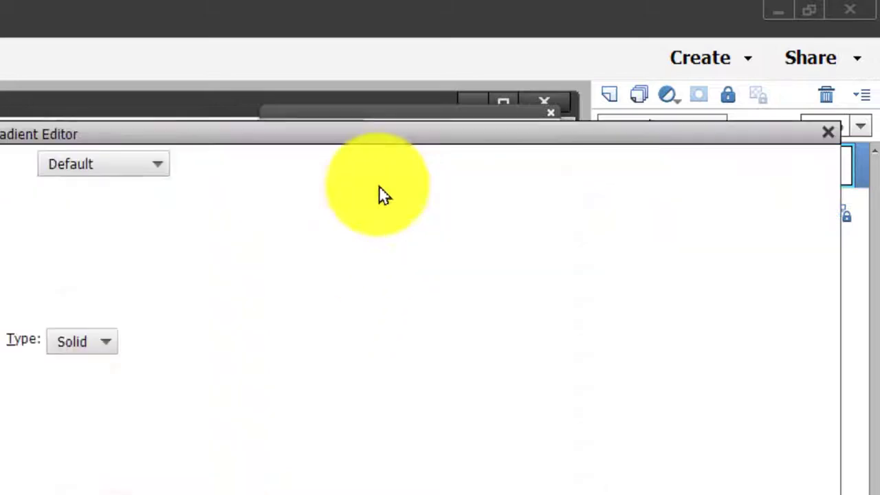
pyautogui.moveTo(325, 134); pyautogui.dragTo(0, 137)
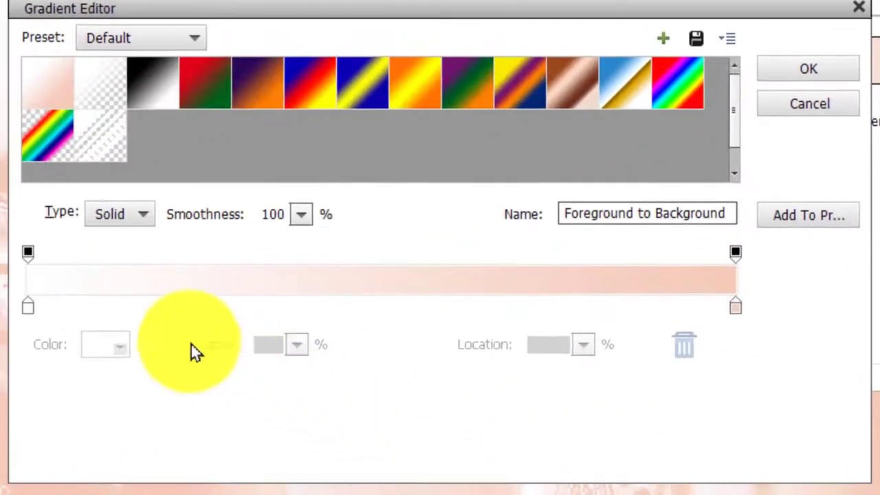
# Step: Set the gradient's starting color stop to the loaded dark brown swatch (281607) at location 16%
pyautogui.click(27, 306)
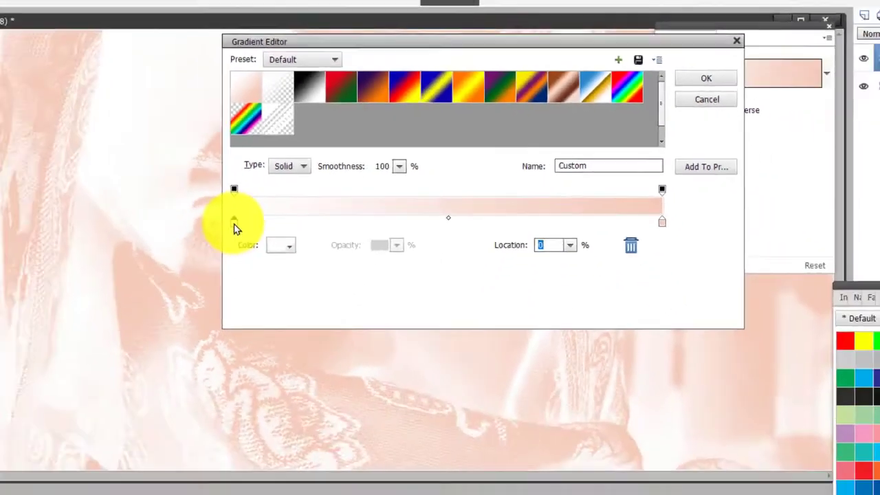
pyautogui.doubleClick(28, 309)
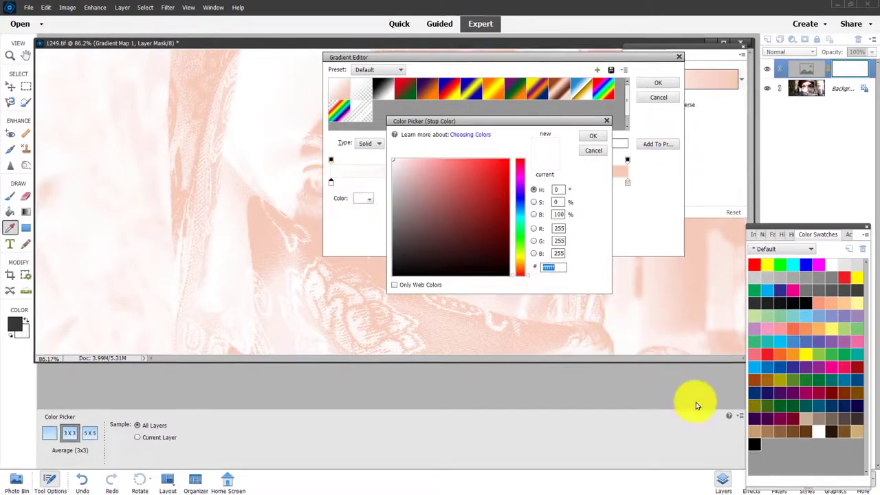
pyautogui.click(833, 429)
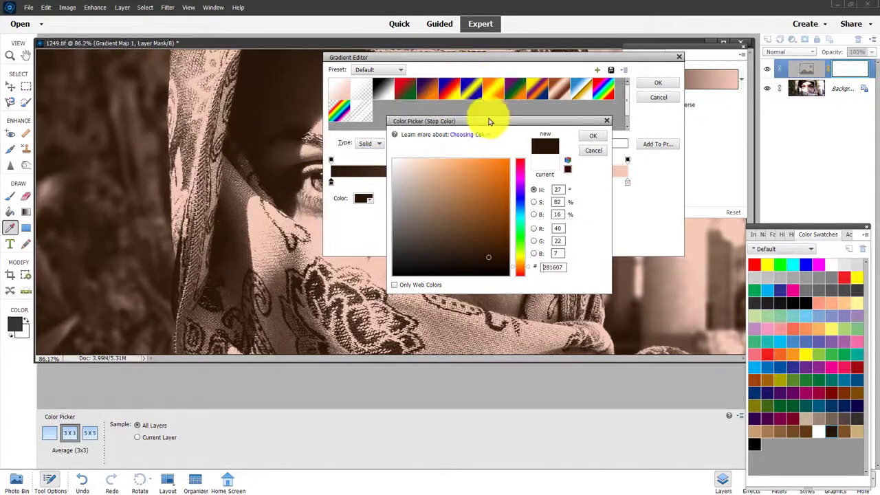
pyautogui.moveTo(474, 120); pyautogui.dragTo(528, 128)
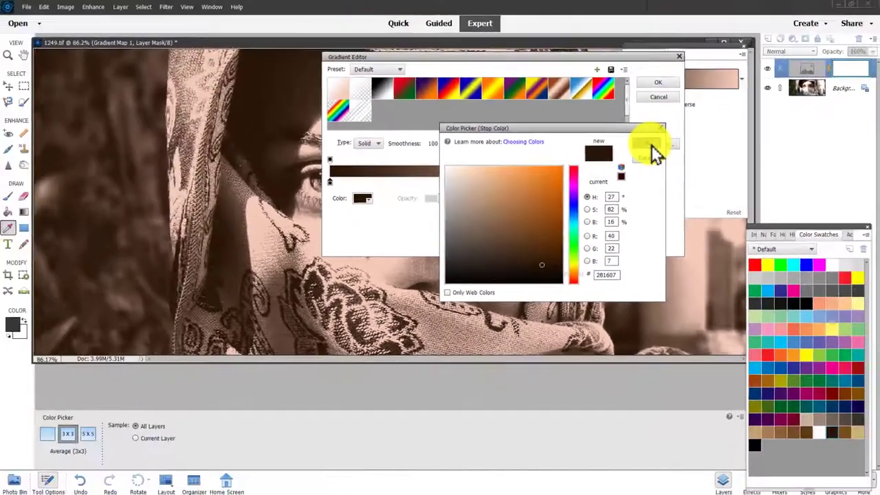
pyautogui.click(649, 146)
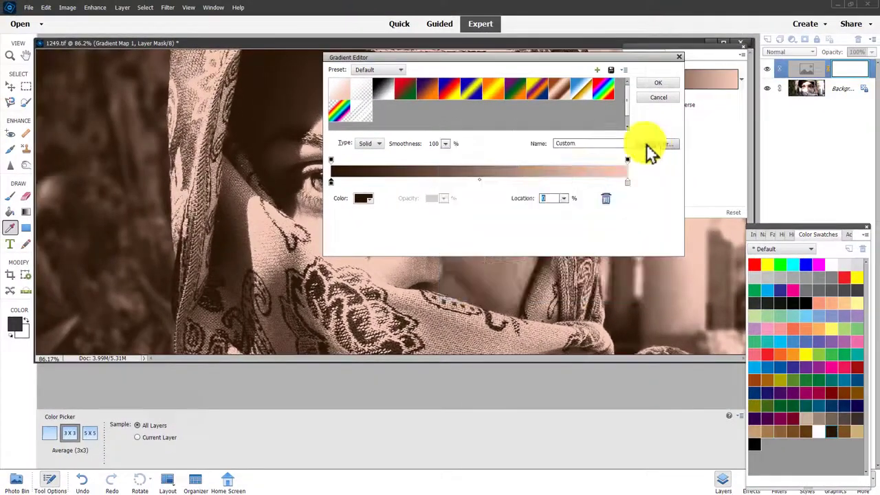
pyautogui.click(543, 198)
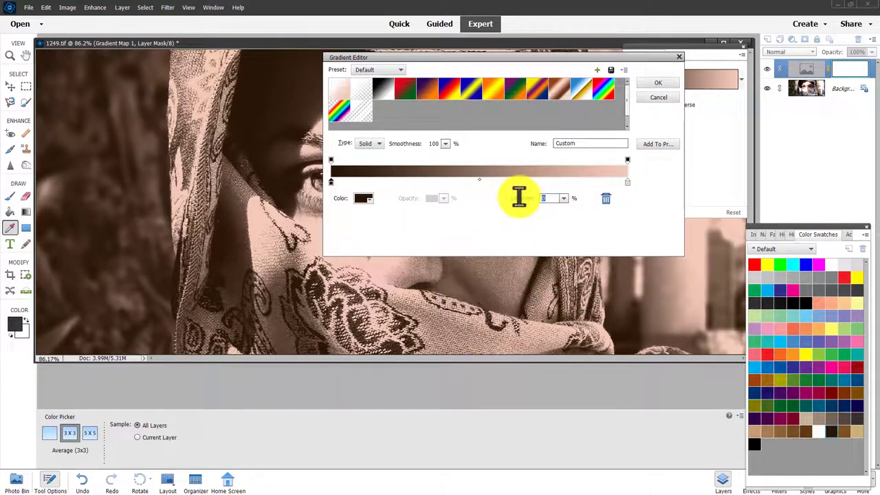
pyautogui.write('16')
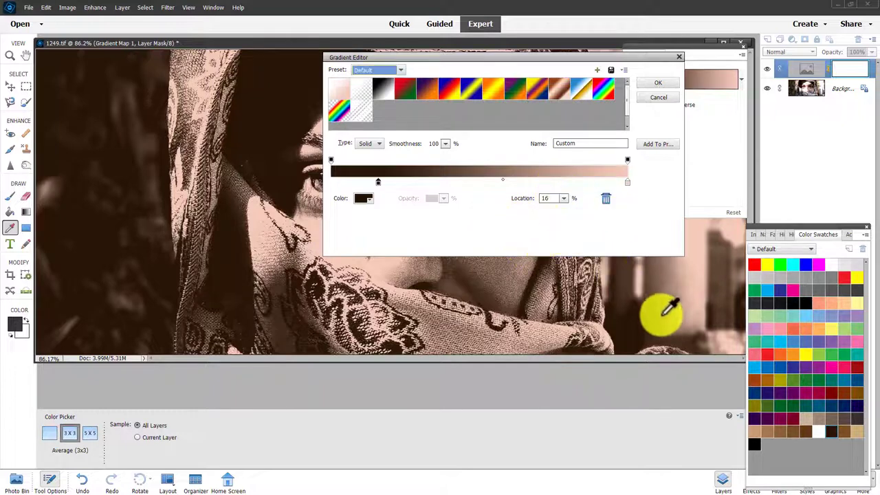
# Step: Set the gradient's ending color stop to the loaded tan swatch (ccaf76) at location 80%
pyautogui.click(628, 181)
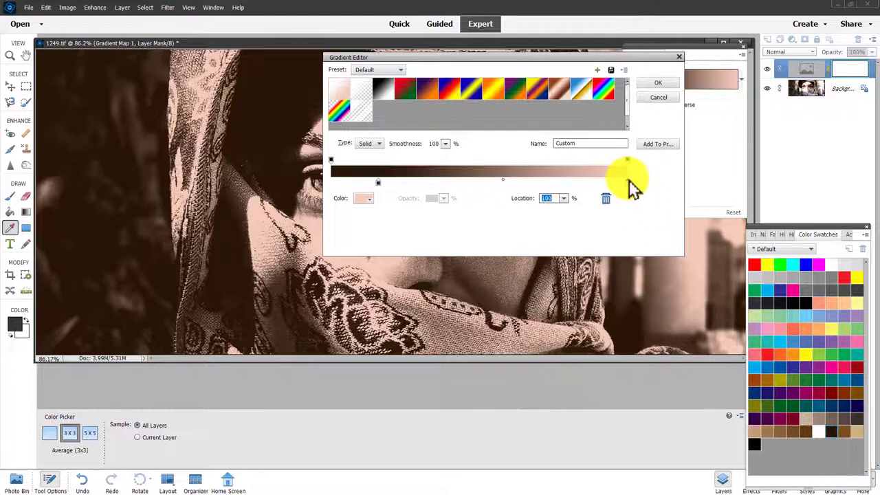
pyautogui.doubleClick(627, 181)
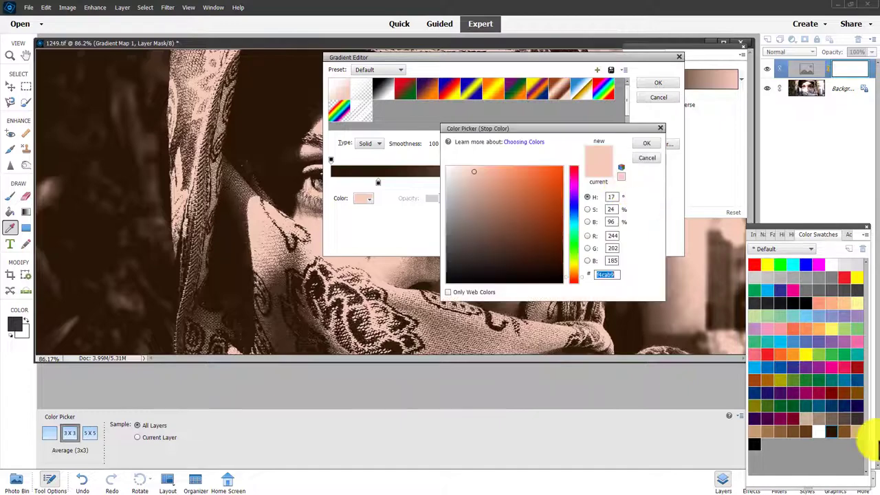
pyautogui.click(855, 422)
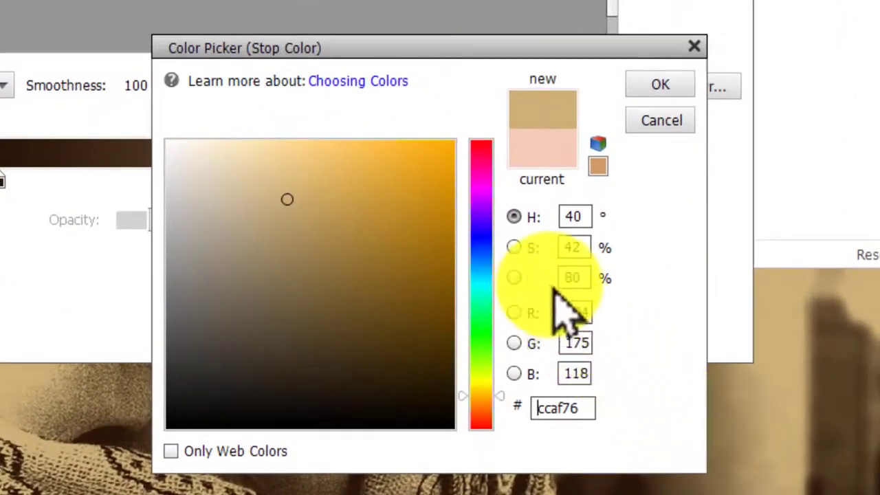
pyautogui.click(660, 84)
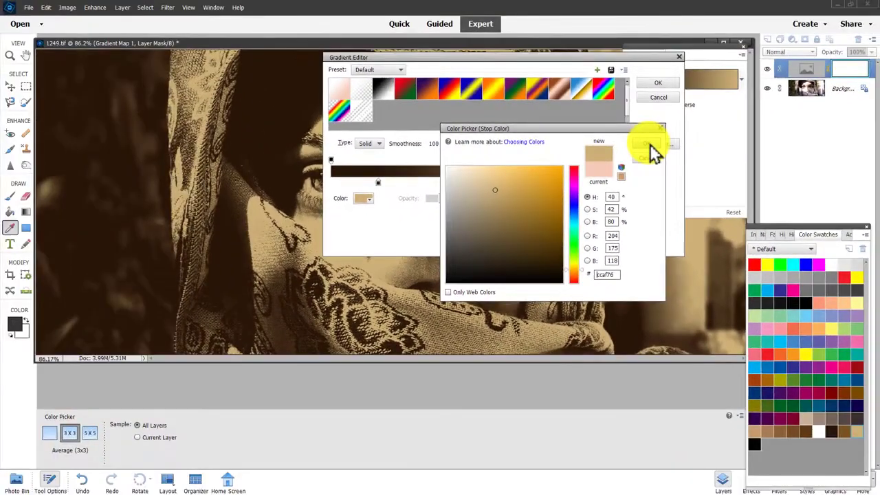
pyautogui.click(646, 144)
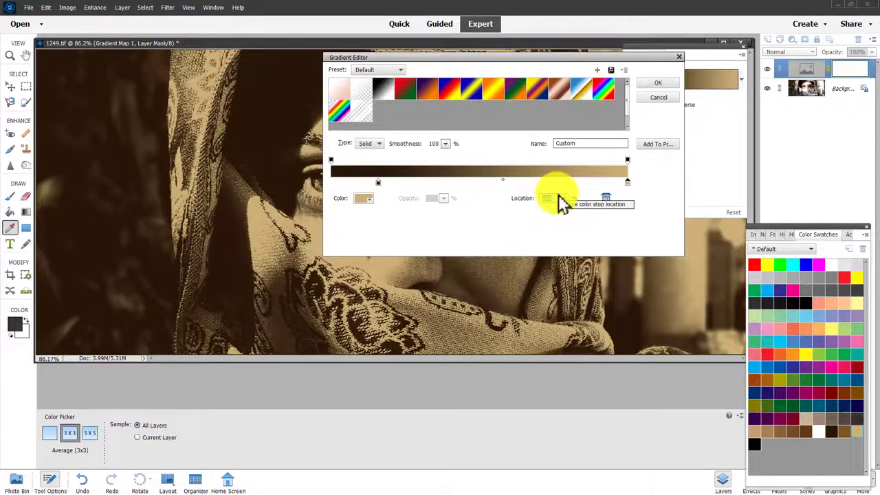
pyautogui.write('80')
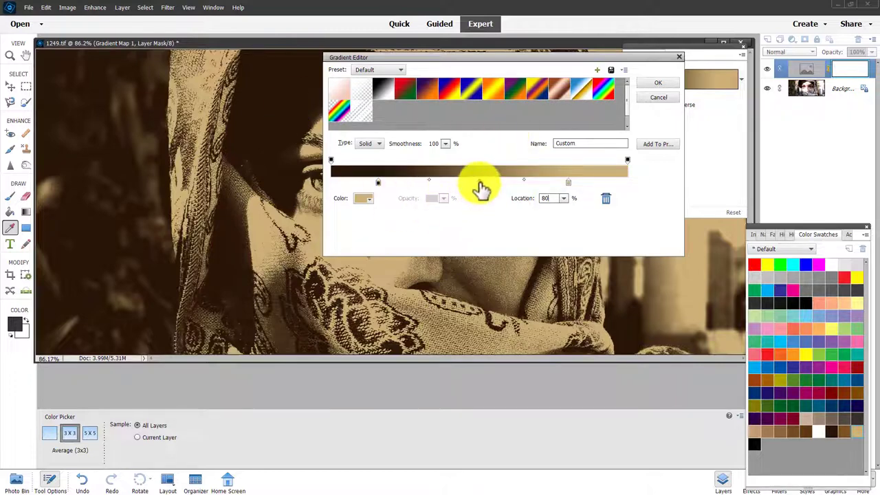
# Step: Add a middle color stop in the loaded medium brown swatch (7b5021) at location 48% and accept the gradient
pyautogui.click(480, 183)
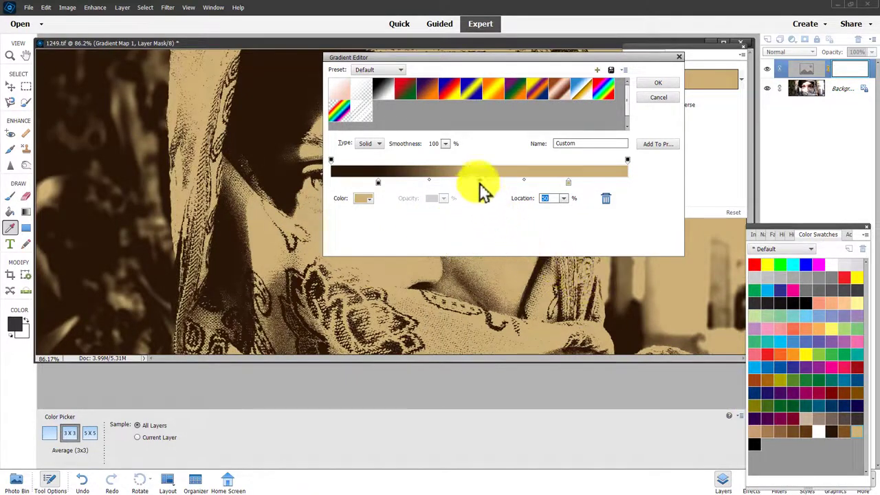
pyautogui.doubleClick(479, 183)
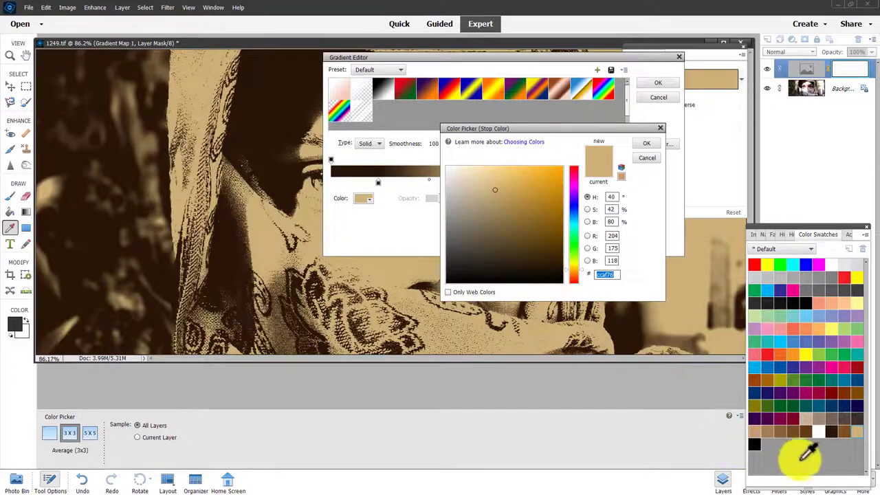
pyautogui.click(844, 430)
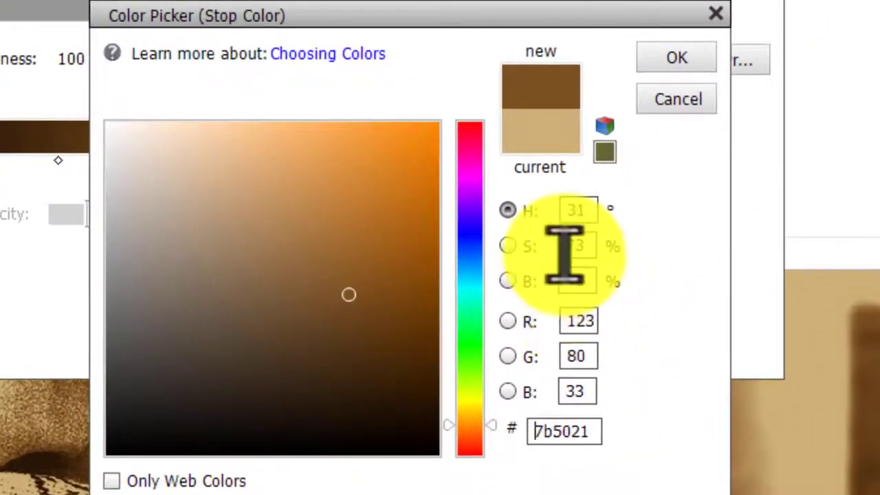
pyautogui.click(680, 58)
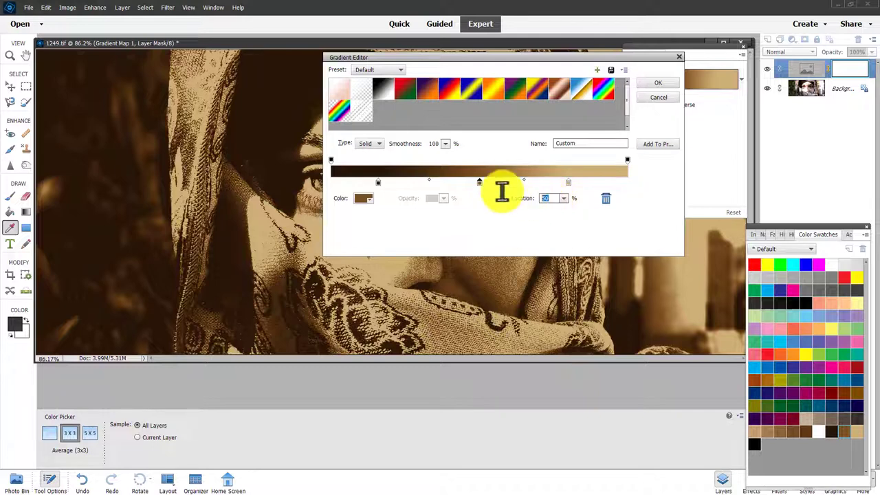
pyautogui.write('48')
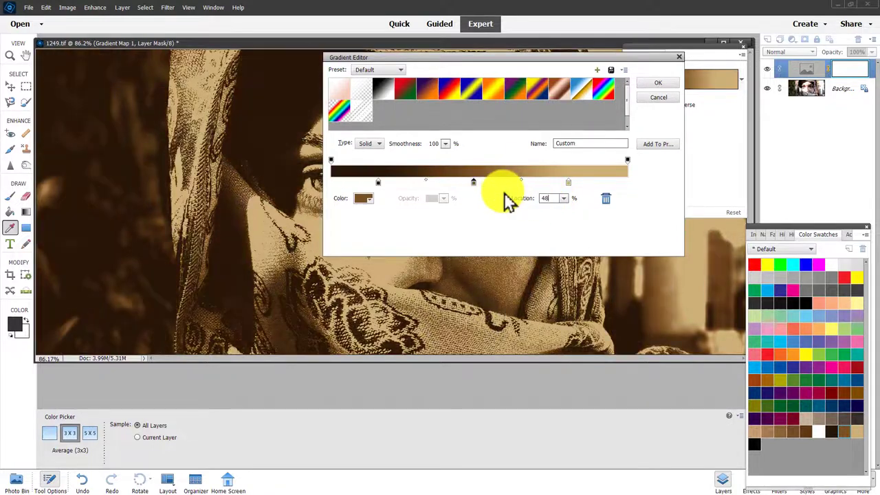
pyautogui.click(661, 88)
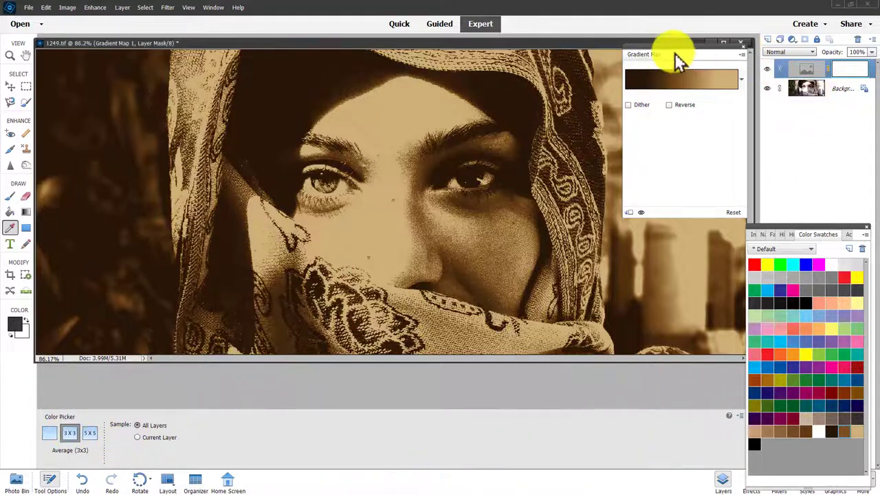
# Step: Move the Gradient Map settings off the image's upper edge, and close them along with the Color Swatches
pyautogui.moveTo(675, 55); pyautogui.dragTo(630, 146)
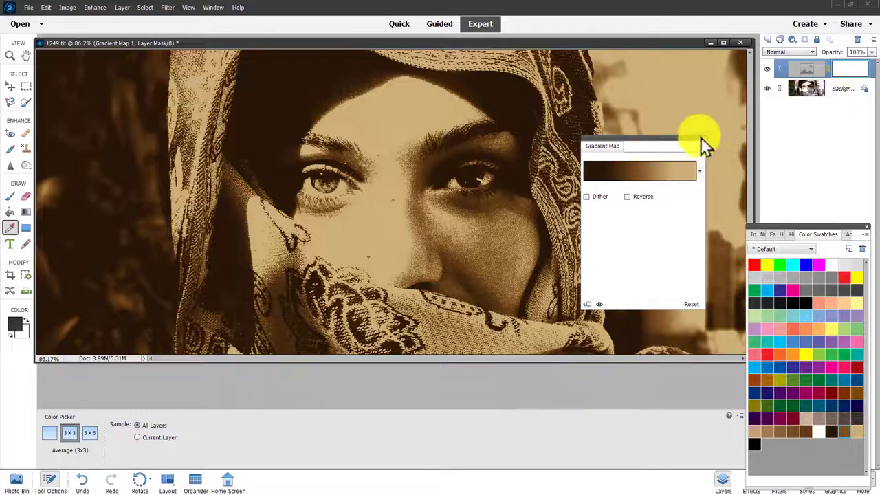
pyautogui.click(701, 138)
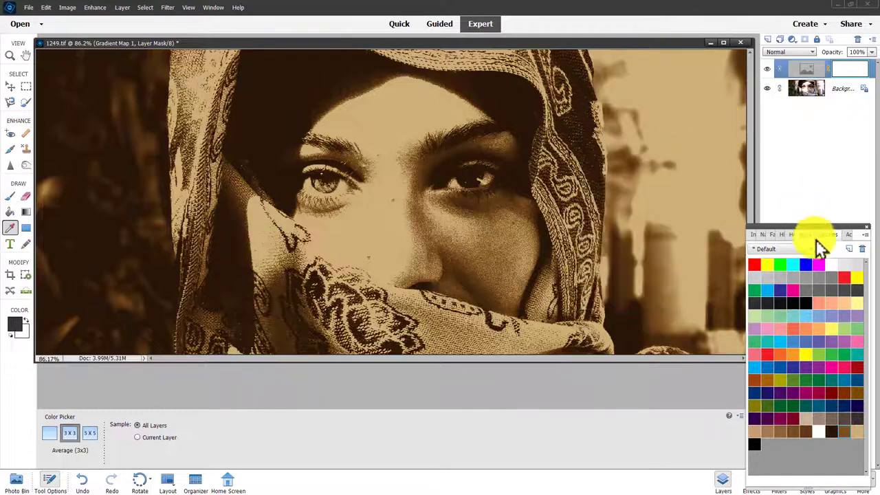
pyautogui.click(872, 233)
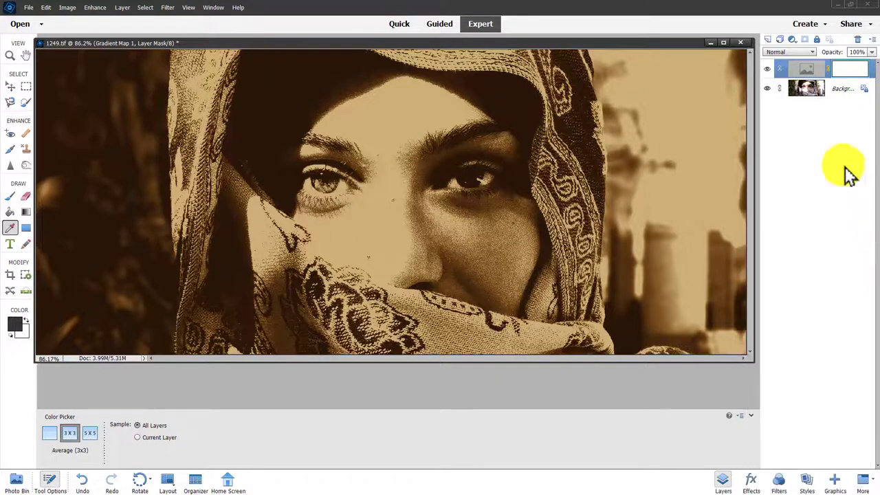
# Step: Try the Soft Light blend mode on the Gradient Map layer, and set it to Color instead
pyautogui.click(779, 50)
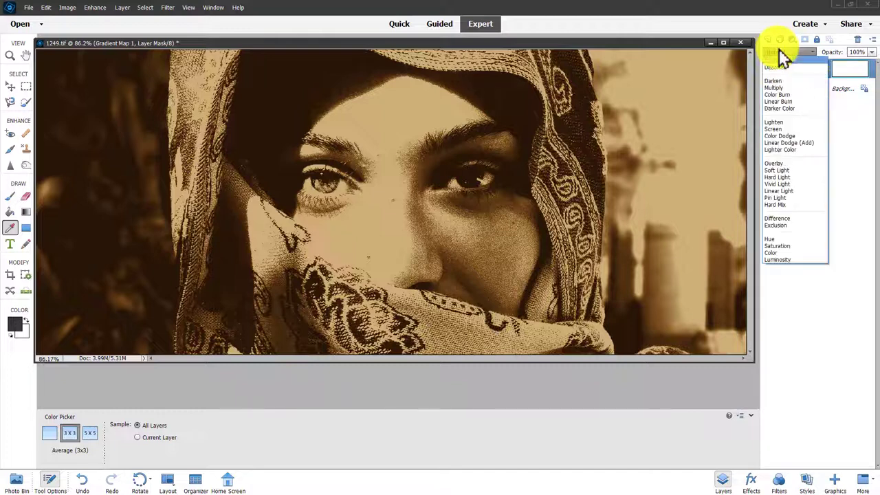
pyautogui.click(773, 176)
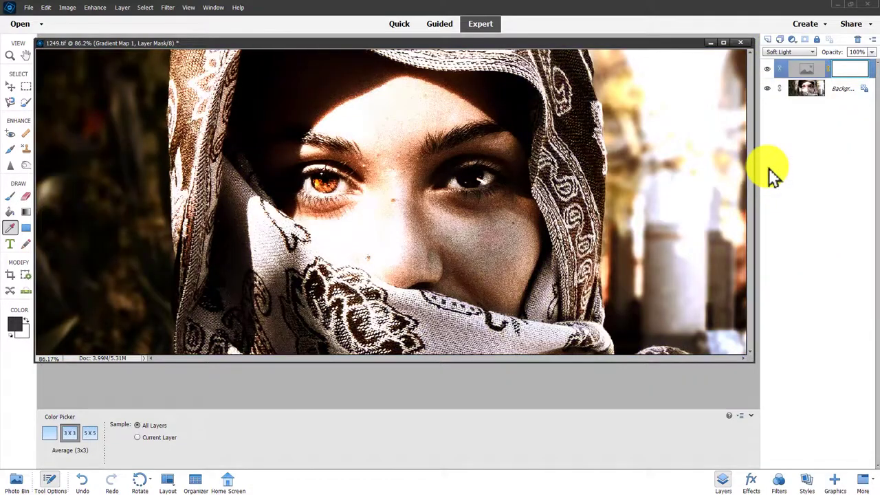
pyautogui.click(780, 51)
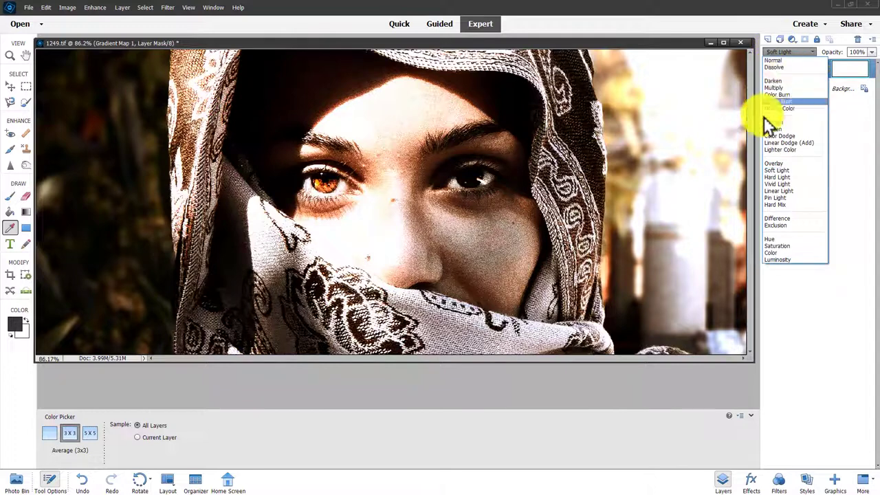
pyautogui.click(772, 252)
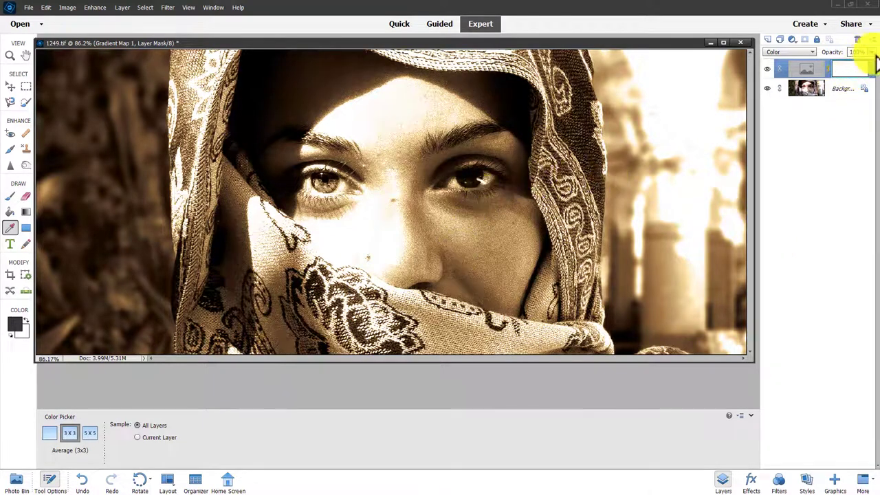
# Step: Reduce the Gradient Map layer's opacity to 81%
pyautogui.click(873, 52)
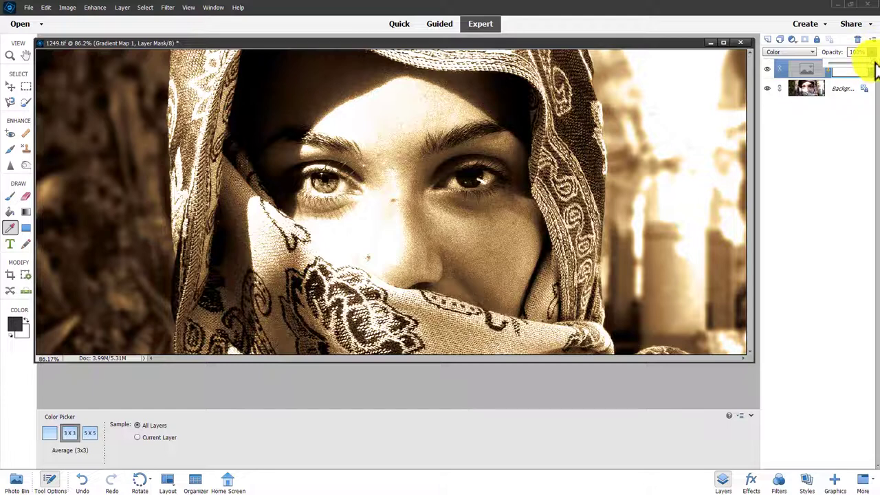
pyautogui.moveTo(873, 63); pyautogui.dragTo(852, 63)
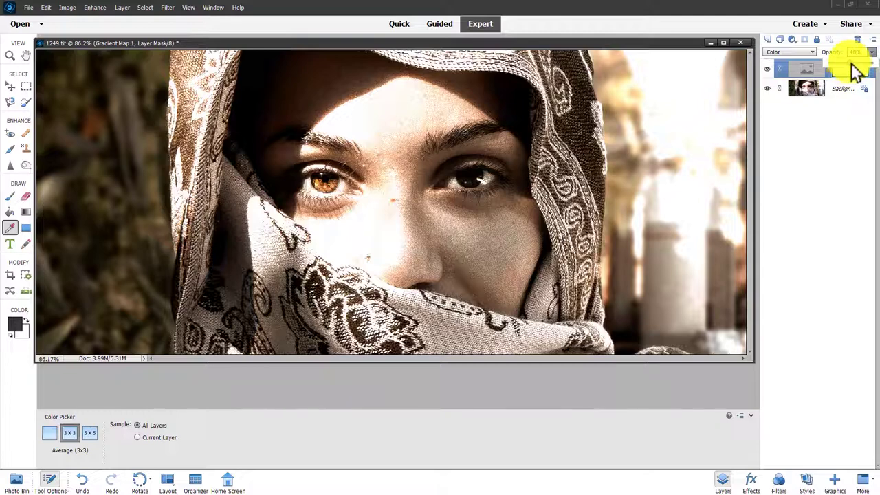
pyautogui.moveTo(851, 62)
pyautogui.mouseDown()
pyautogui.moveTo(872, 55)
pyautogui.moveTo(866, 67)
pyautogui.mouseUp()
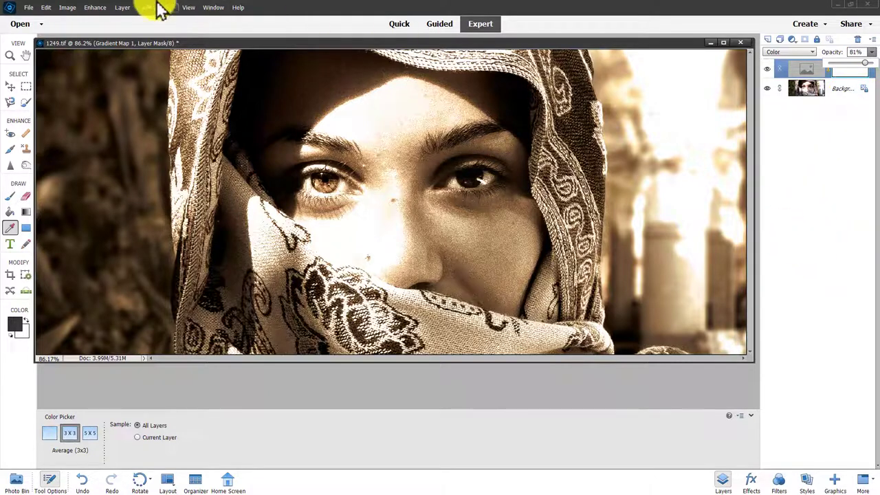
# Step: Duplicate the toned portrait as 1249 copy and arrange its window beside the original portrait for a before-and-after comparison
pyautogui.click(29, 9)
pyautogui.click(39, 59)
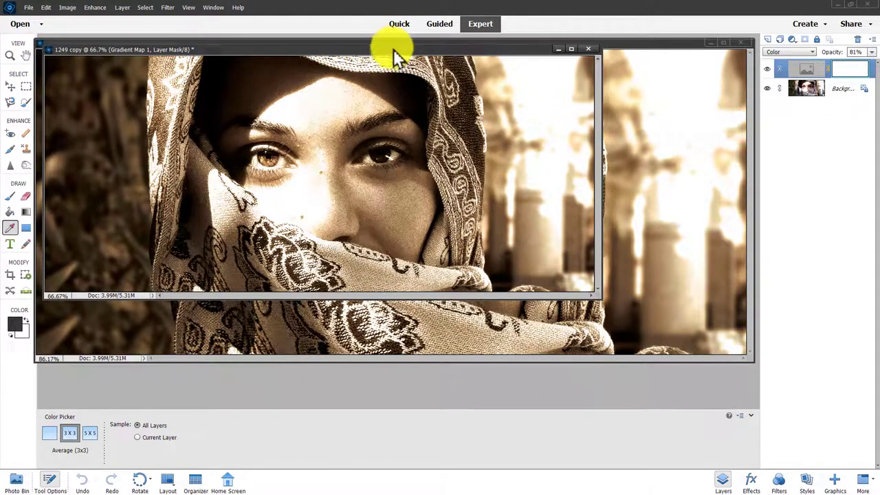
pyautogui.moveTo(393, 48); pyautogui.dragTo(567, 294)
pyautogui.click(570, 44)
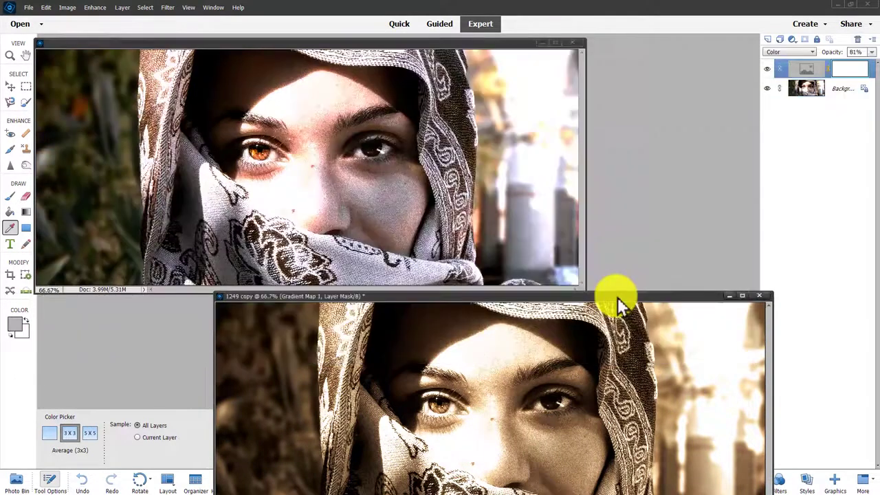
pyautogui.moveTo(617, 296); pyautogui.dragTo(710, 255)
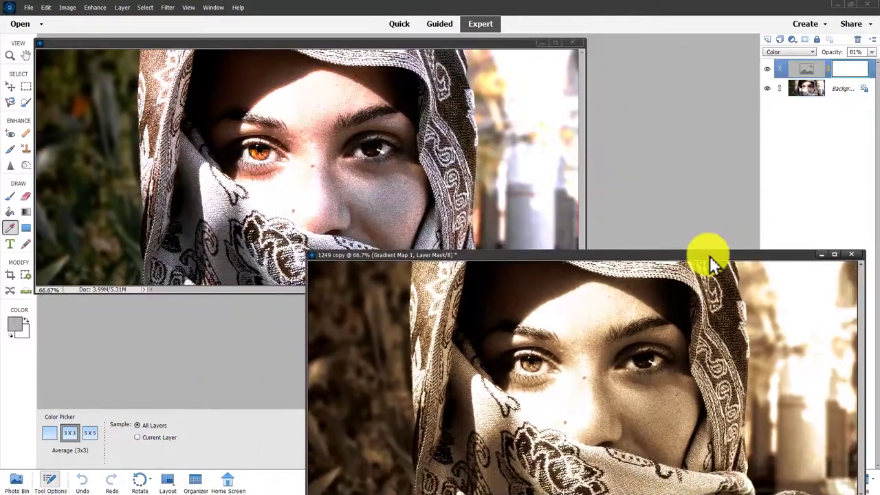